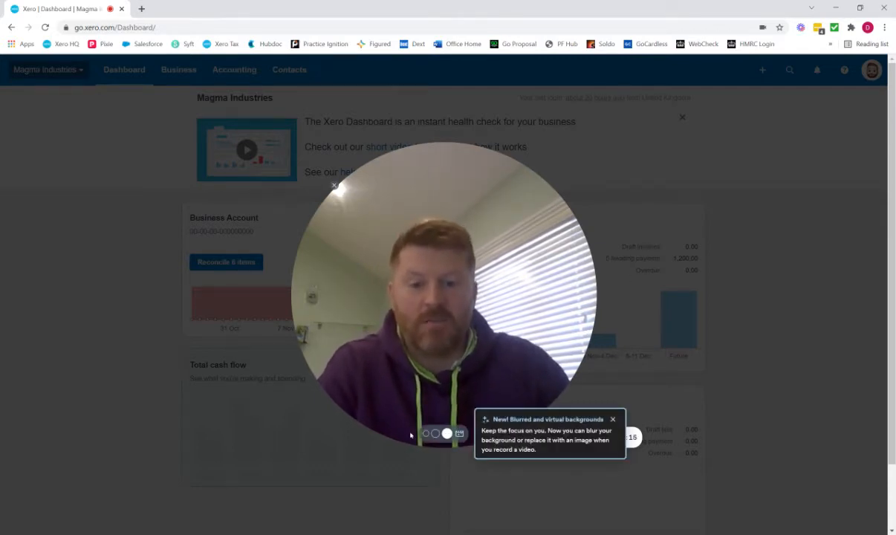
{"action": "left_click", "coordinate": [425, 433]}
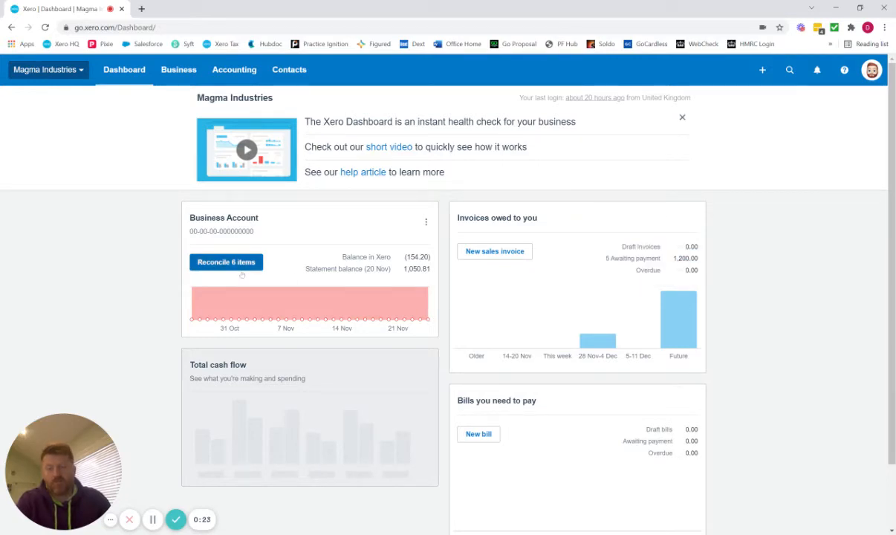
Open the bank reconciliation for the Business Account and review its unreconciled statement lines
{"action": "left_click", "coordinate": [222, 257]}
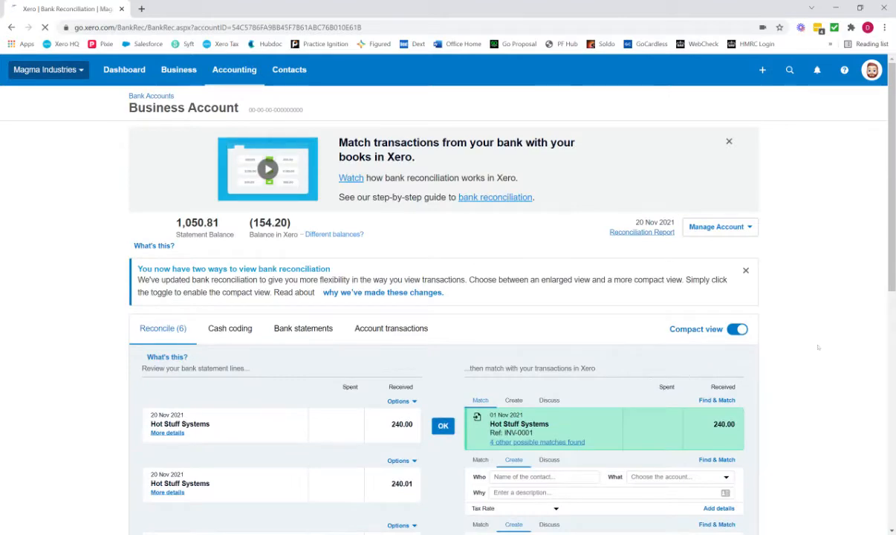
{"action": "scroll", "coordinate": [619, 412], "scroll_direction": "down", "scroll_amount": 1}
{"action": "scroll", "coordinate": [585, 388], "scroll_direction": "down", "scroll_amount": 3}
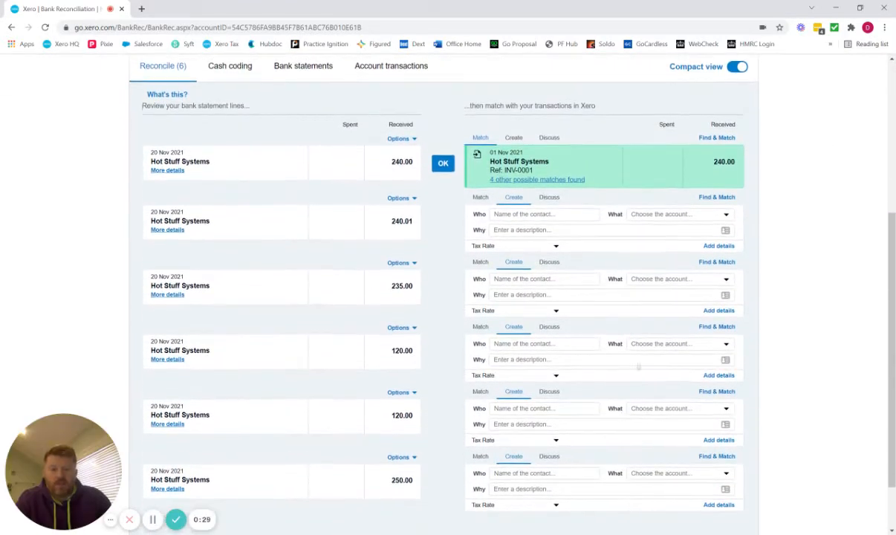
{"action": "scroll", "coordinate": [479, 187], "scroll_direction": "down", "scroll_amount": 1}
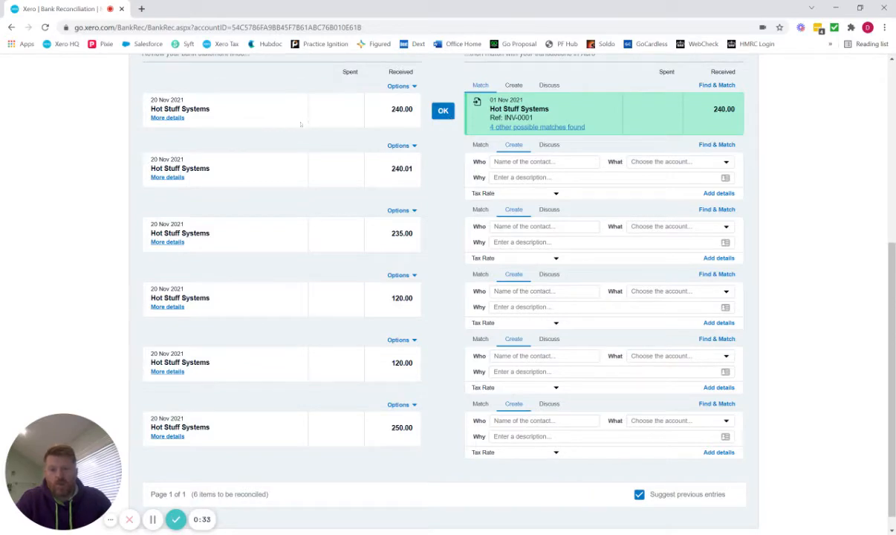
{"action": "scroll", "coordinate": [287, 233], "scroll_direction": "up", "scroll_amount": 1}
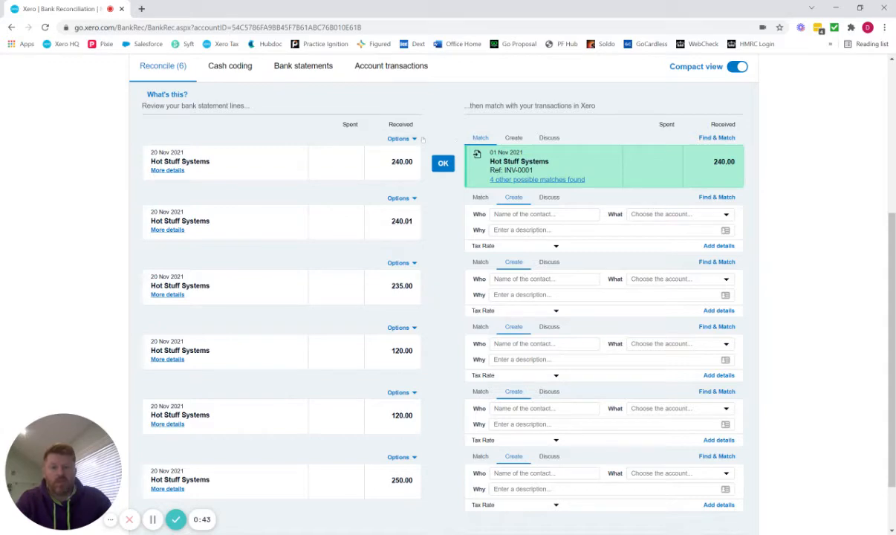
Match the 240.00 Hot Stuff Systems receipt to invoice INV-0001 from the other possible matches and reconcile it
{"action": "left_click", "coordinate": [525, 180]}
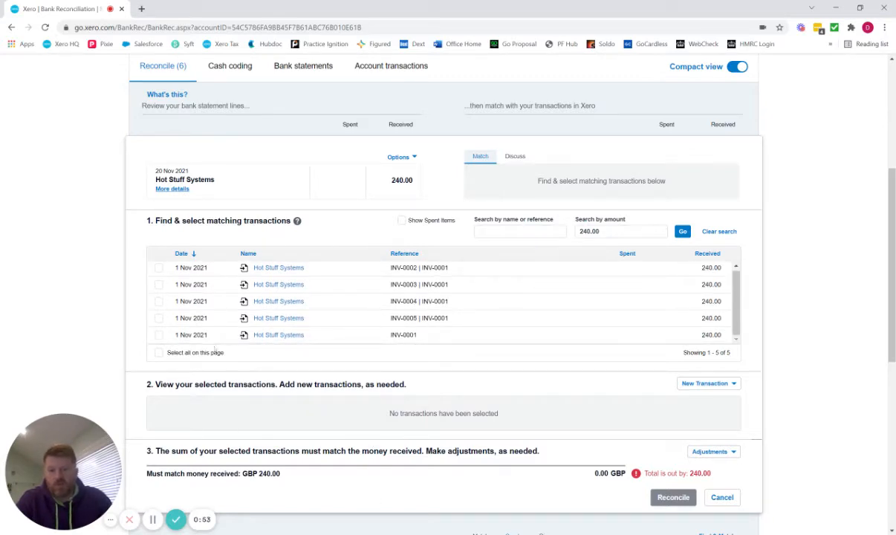
{"action": "left_click", "coordinate": [159, 334]}
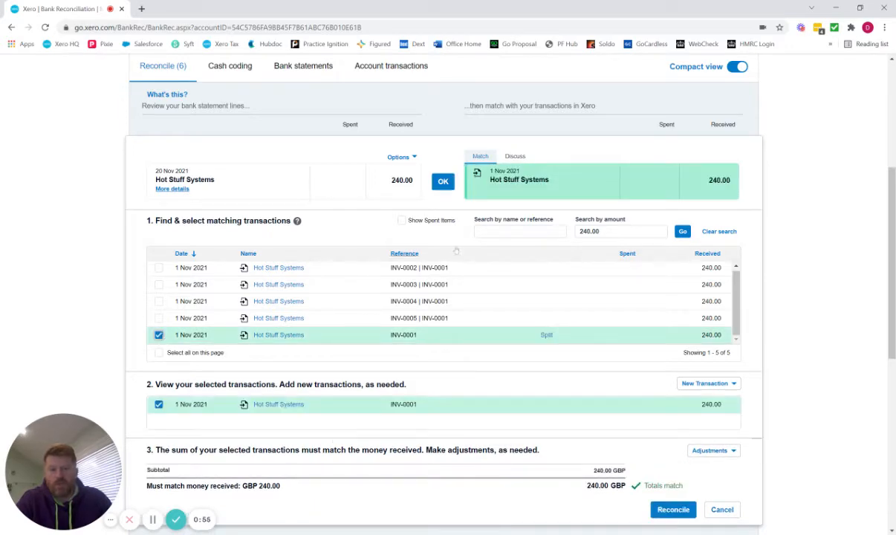
{"action": "left_click", "coordinate": [452, 183]}
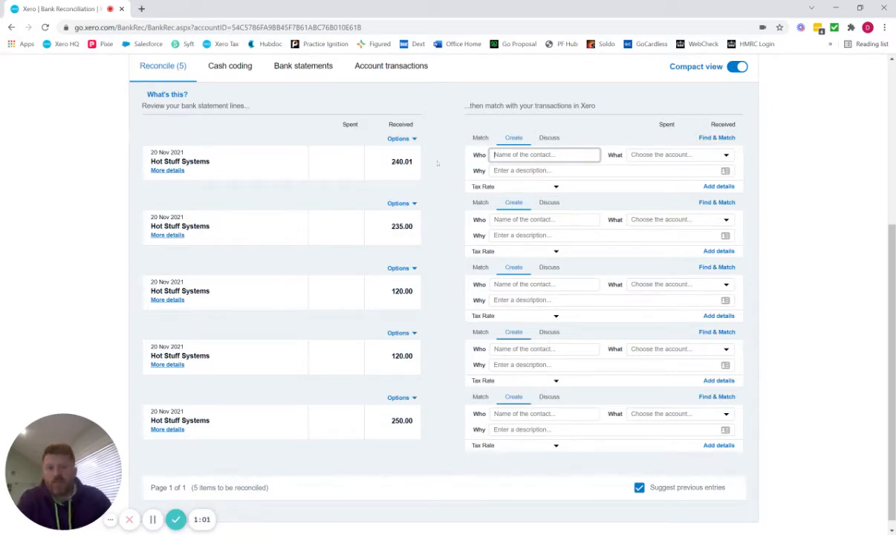
Select Hot Stuff Systems invoice INV-0002 as the match for the 240.01 receipt
{"action": "left_click_drag", "start_coordinate": [413, 162], "coordinate": [391, 162]}
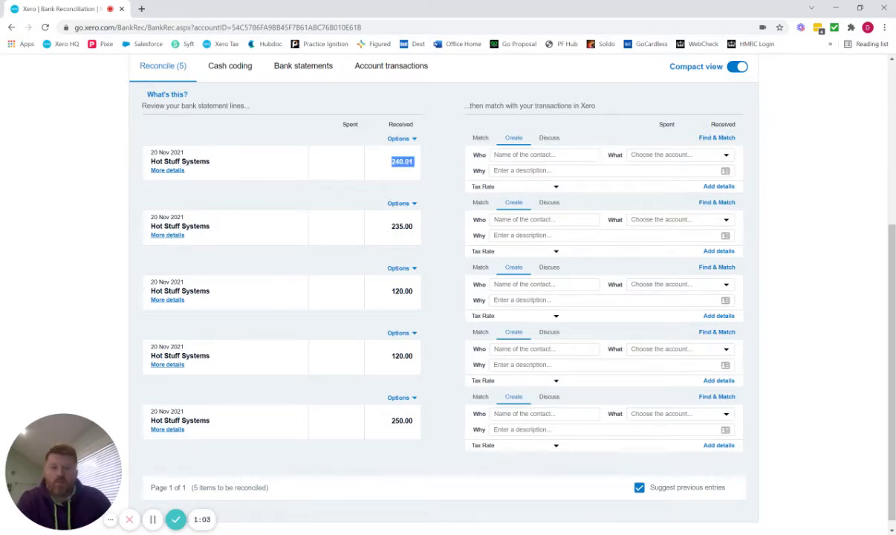
{"action": "left_click", "coordinate": [444, 172]}
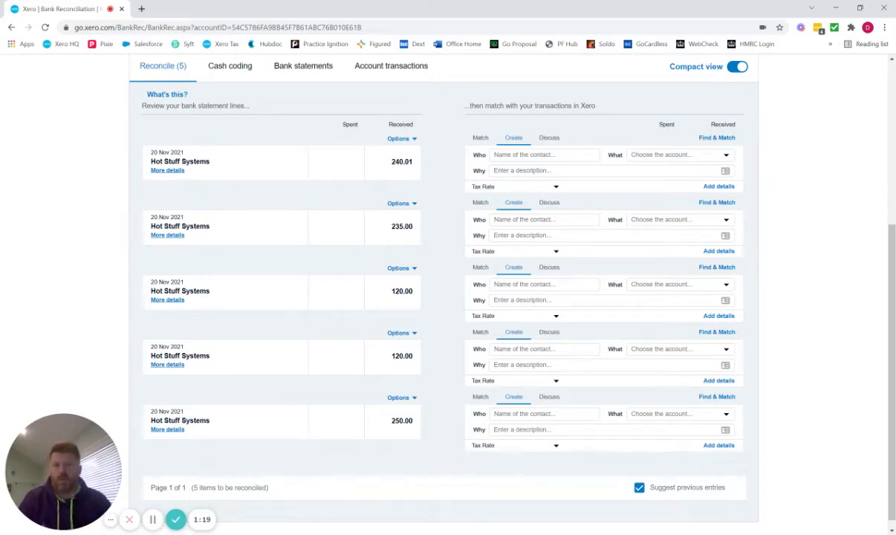
{"action": "left_click", "coordinate": [481, 138]}
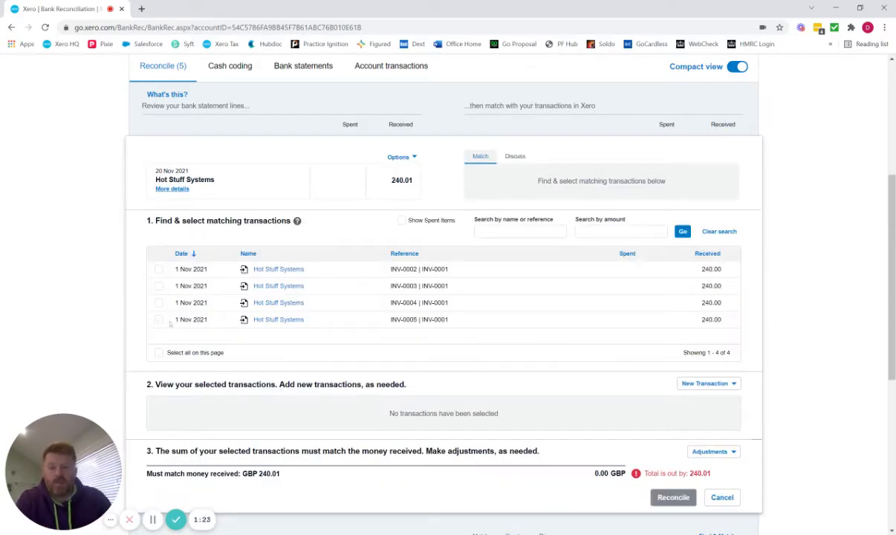
{"action": "left_click", "coordinate": [159, 320]}
{"action": "left_click", "coordinate": [159, 319]}
{"action": "left_click", "coordinate": [158, 269]}
{"action": "scroll", "coordinate": [263, 282], "scroll_direction": "down", "scroll_amount": 2}
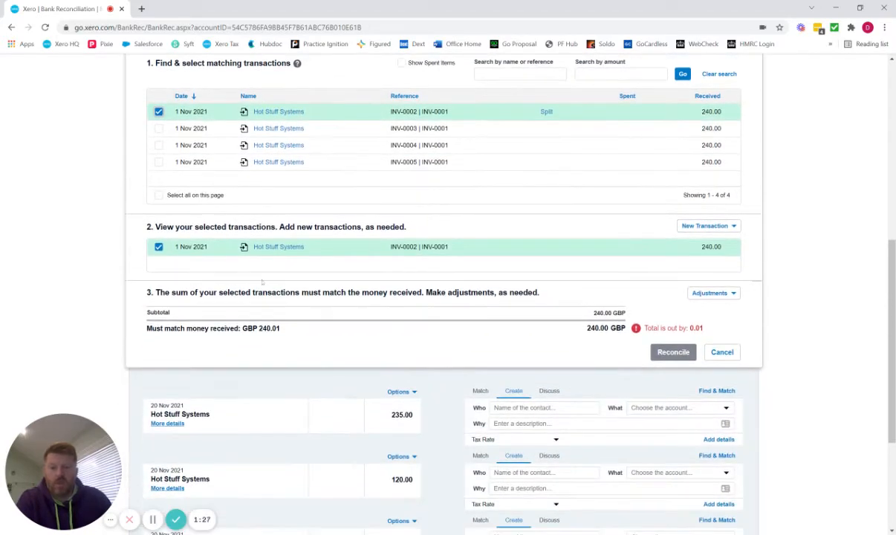
{"action": "scroll", "coordinate": [507, 296], "scroll_direction": "up", "scroll_amount": 2}
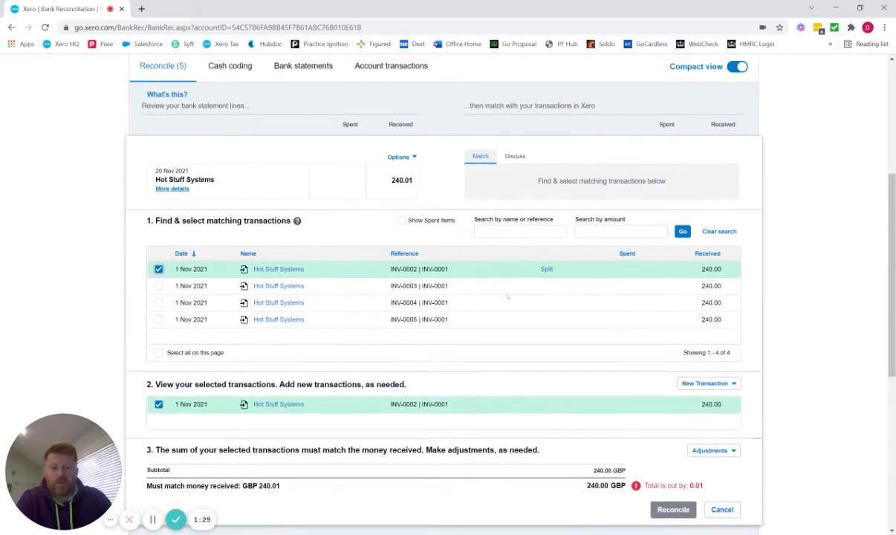
Add a minor adjustment of 0.01 to the 240.01 match and reconcile it
{"action": "scroll", "coordinate": [508, 297], "scroll_direction": "down", "scroll_amount": 1}
{"action": "left_click", "coordinate": [733, 347]}
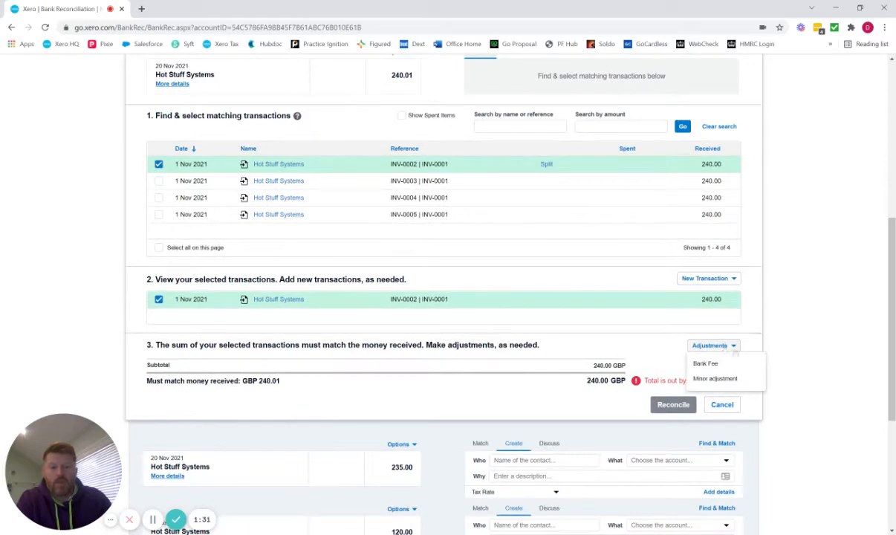
{"action": "left_click", "coordinate": [715, 379]}
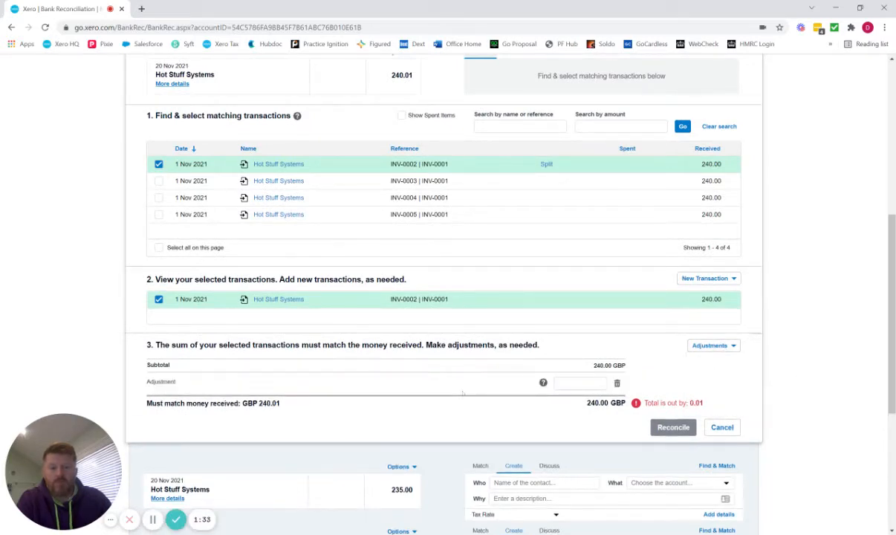
{"action": "left_click", "coordinate": [601, 383]}
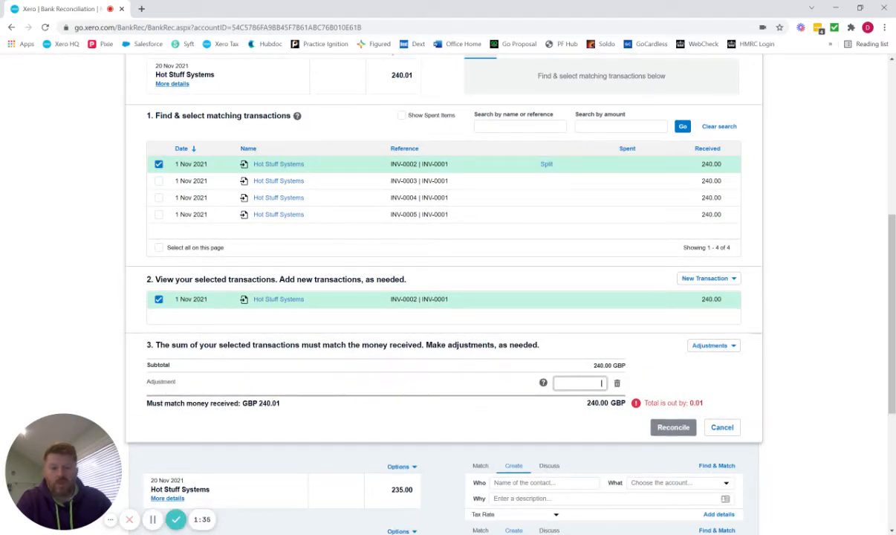
{"action": "type", "text": ".01"}
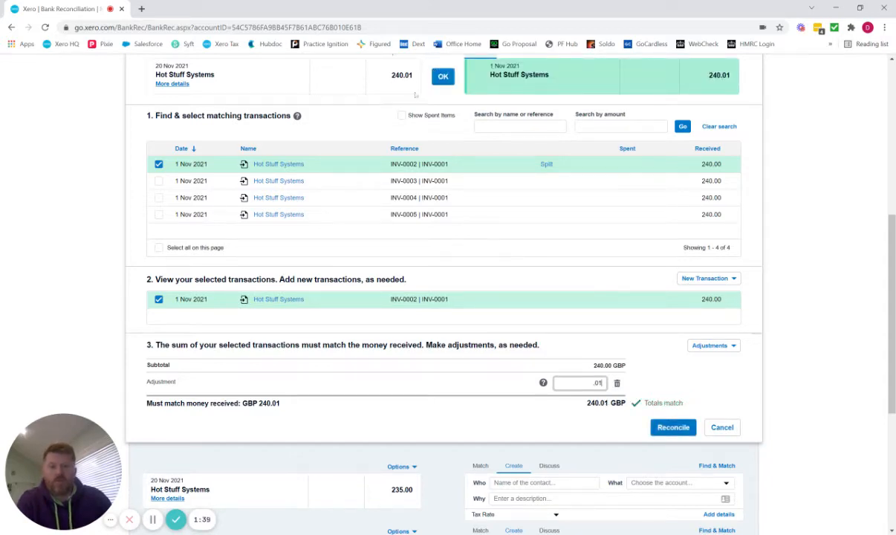
{"action": "left_click", "coordinate": [443, 77]}
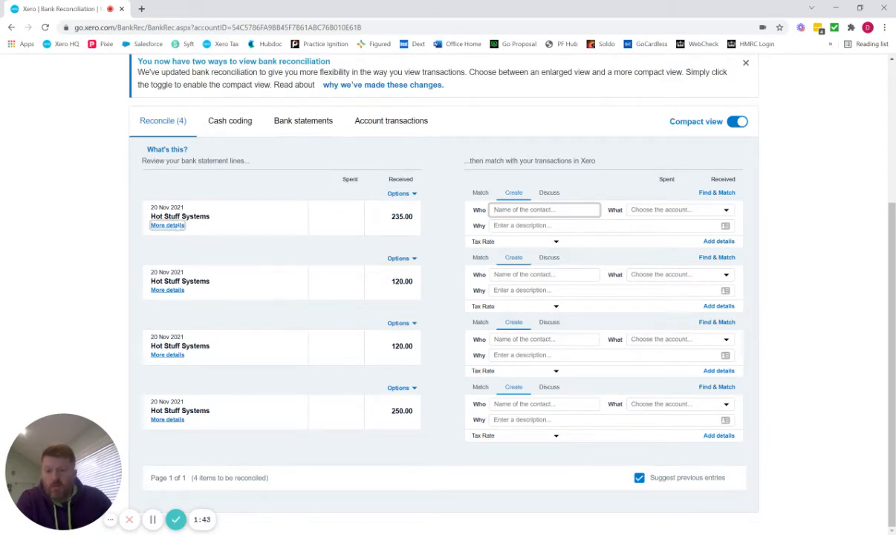
Examine the statement details of the 235.00 Hot Stuff Systems receipt and close them
{"action": "mouse_move", "coordinate": [158, 225]}
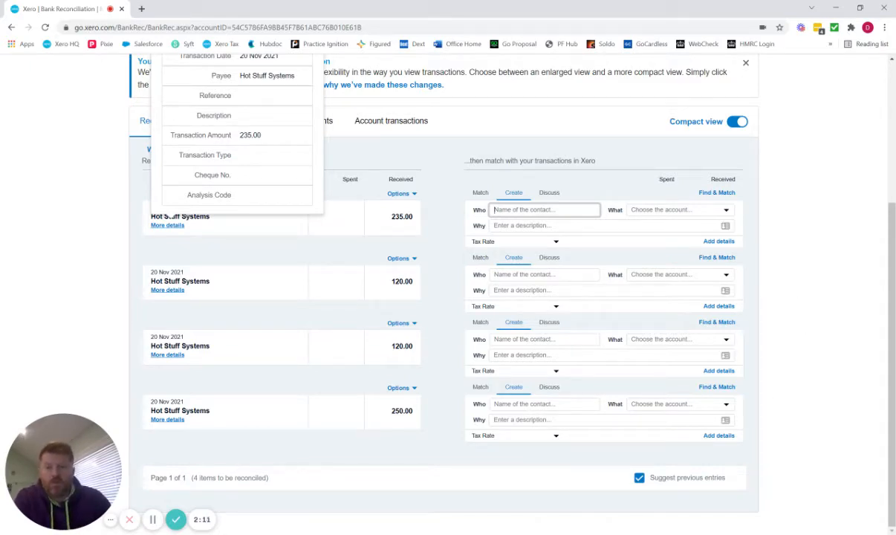
{"action": "scroll", "coordinate": [773, 338], "scroll_direction": "up", "scroll_amount": 1}
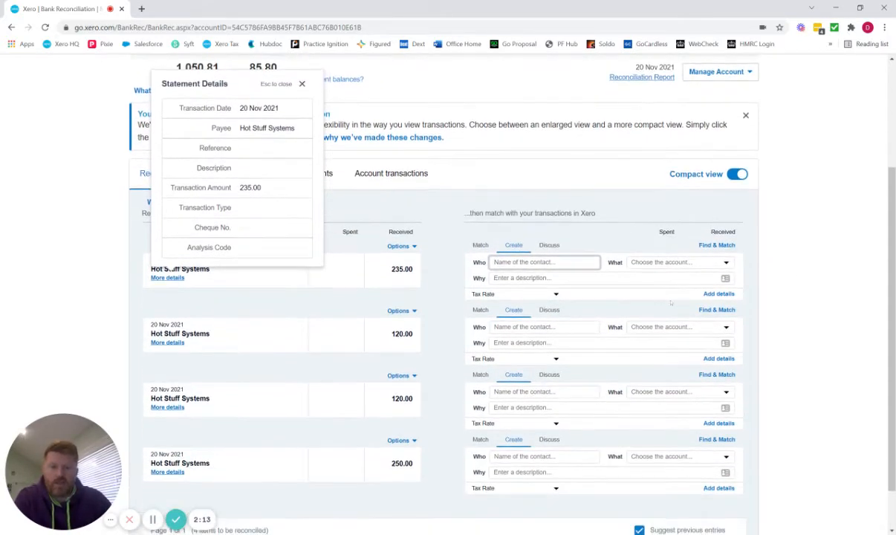
{"action": "left_click", "coordinate": [302, 84]}
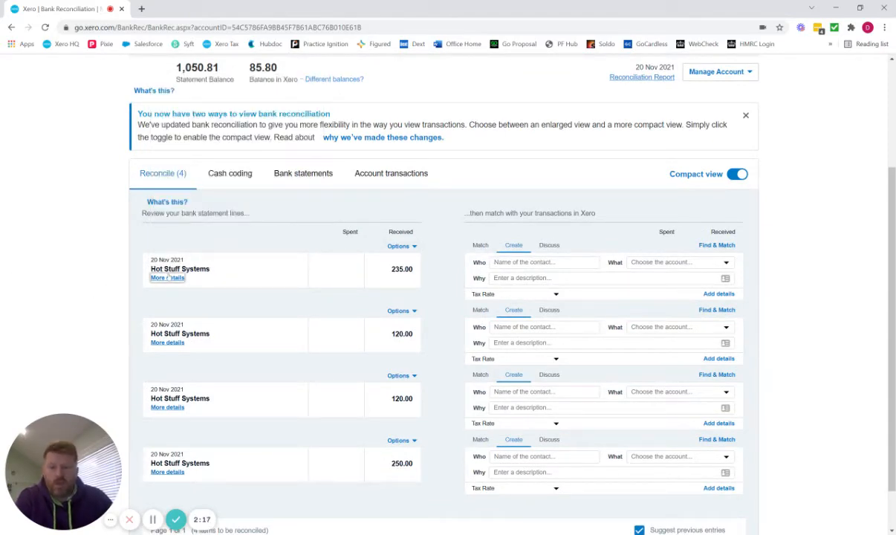
Select invoice INV-0003 as the match for the 235.00 receipt and add a bank fee adjustment
{"action": "left_click", "coordinate": [480, 245]}
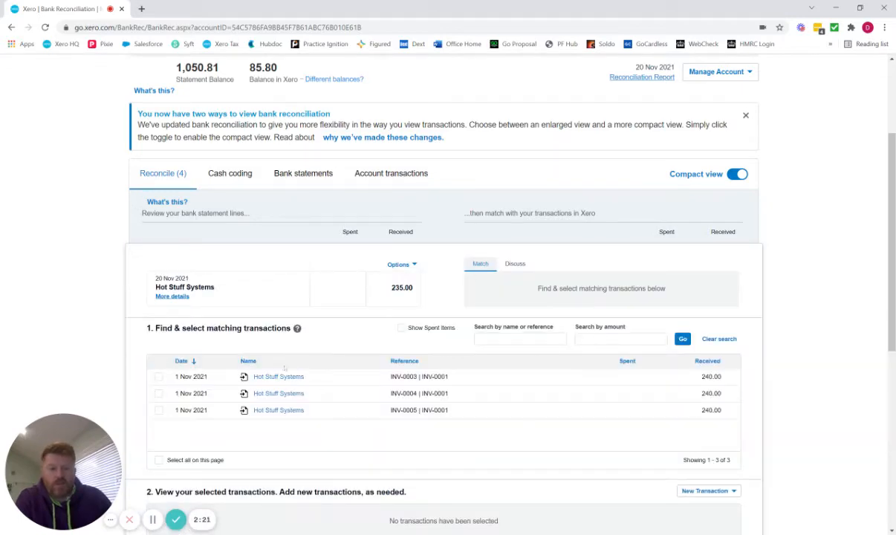
{"action": "left_click", "coordinate": [158, 377]}
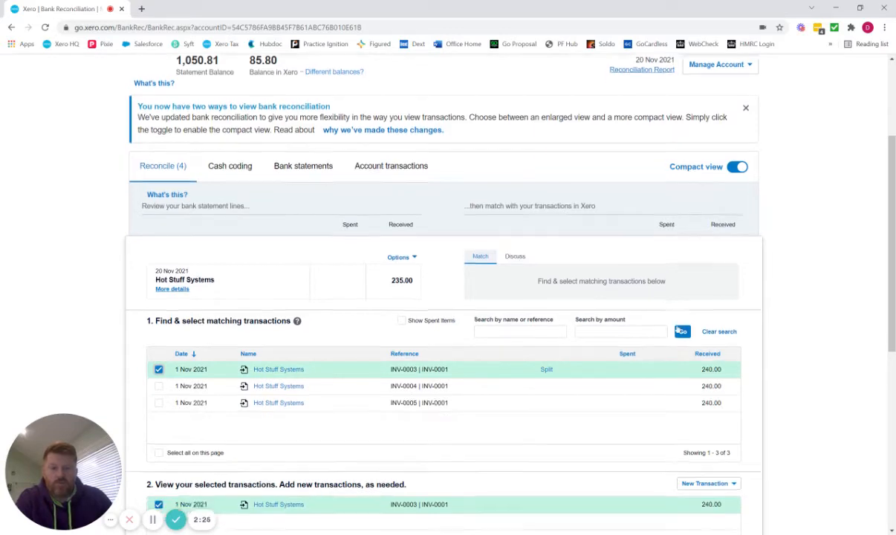
{"action": "scroll", "coordinate": [610, 305], "scroll_direction": "down", "scroll_amount": 2}
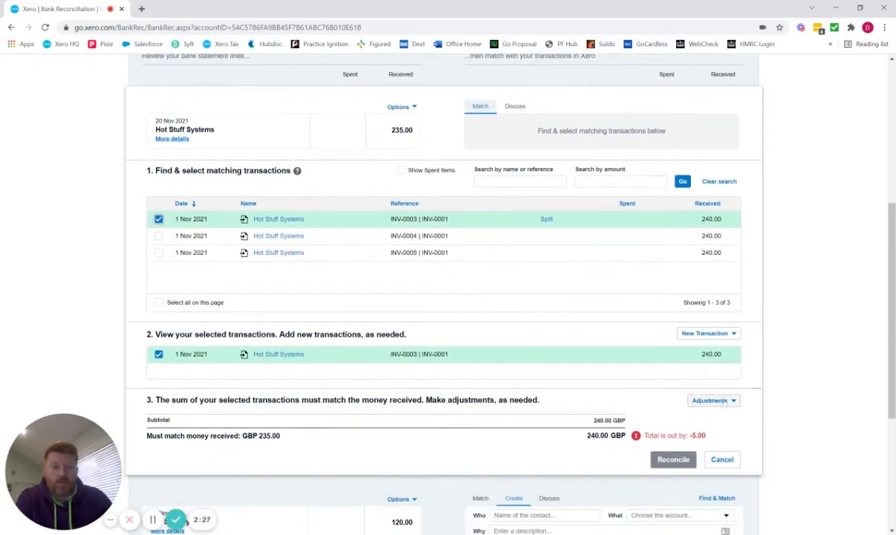
{"action": "left_click", "coordinate": [714, 401]}
{"action": "left_click", "coordinate": [705, 418]}
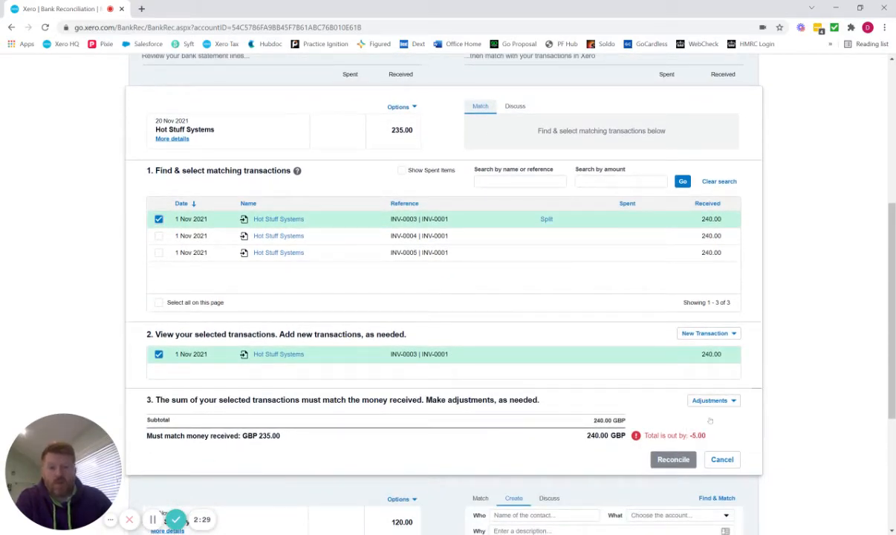
{"action": "scroll", "coordinate": [635, 418], "scroll_direction": "down", "scroll_amount": 1}
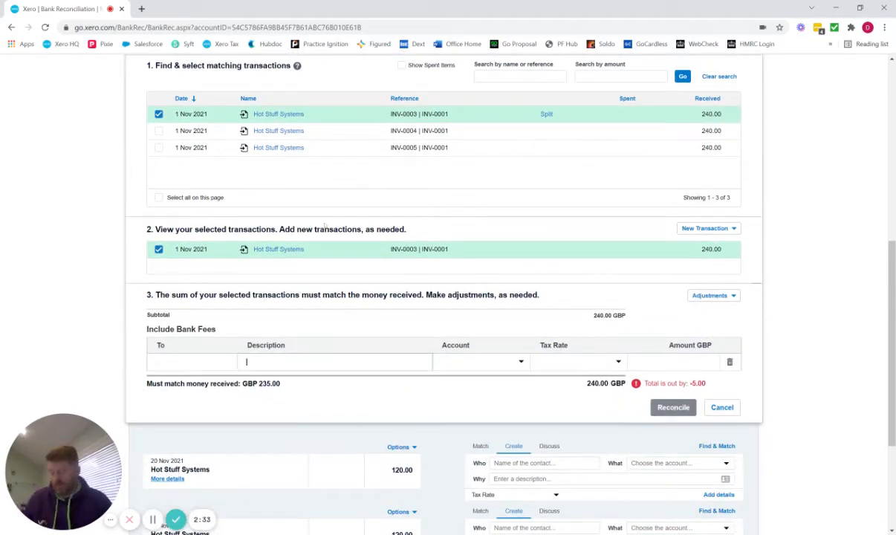
Enter Stripe as the payee of the bank fee on the 235.00 match, with the description "Transaction fee"
{"action": "key", "text": "shift+Tab"}
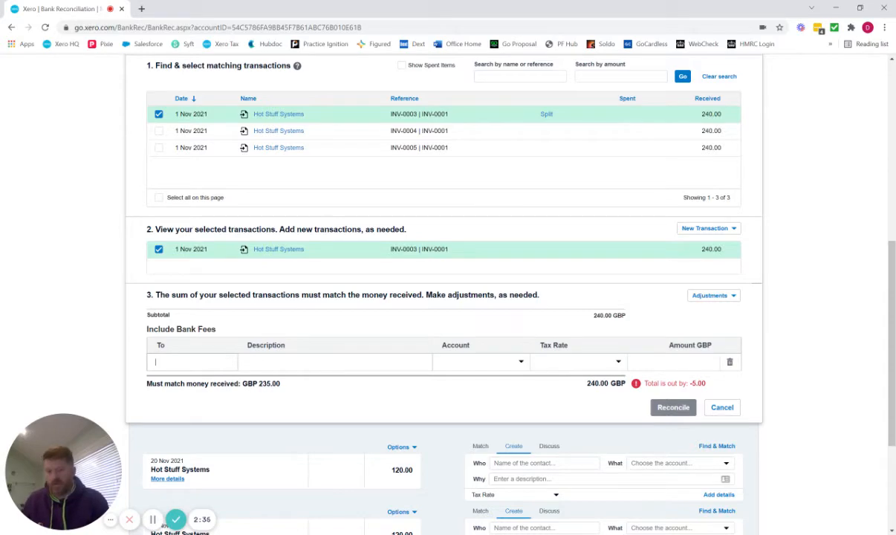
{"action": "type", "text": "Stripe"}
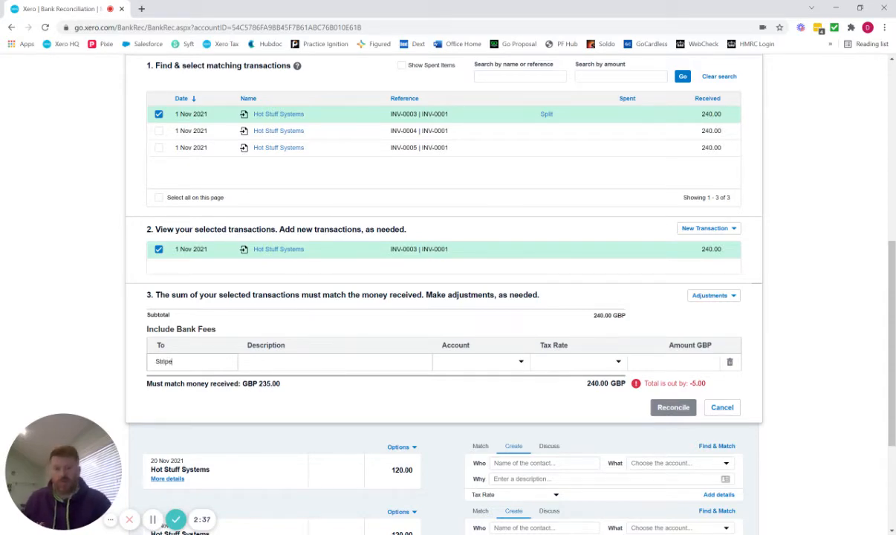
{"action": "key", "text": "Tab"}
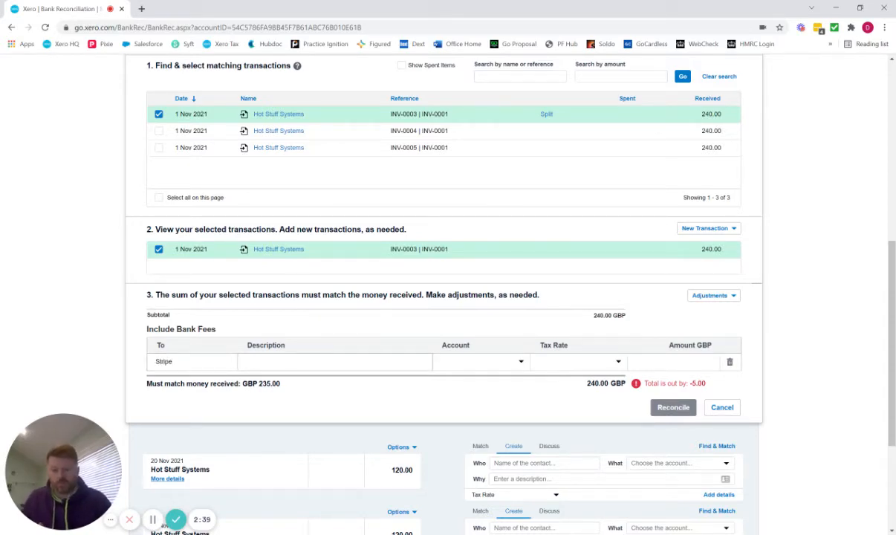
{"action": "type", "text": "Tr"}
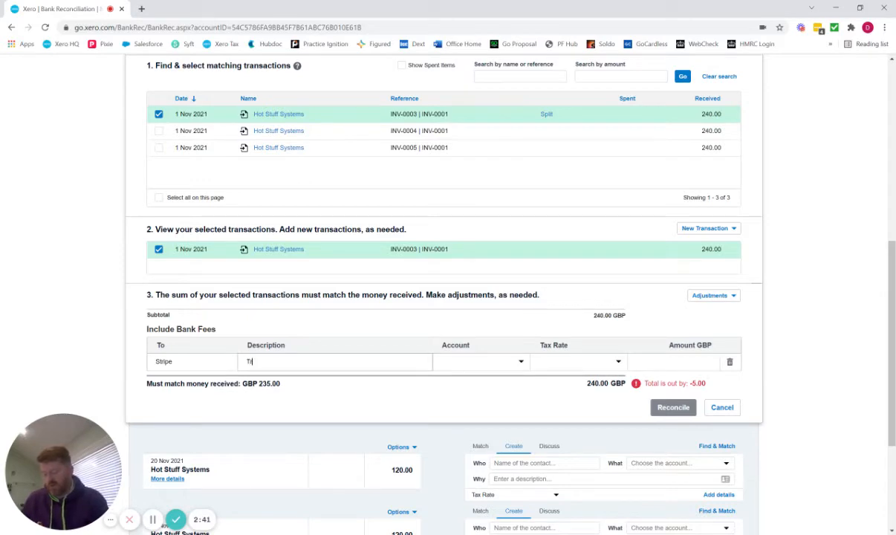
{"action": "type", "text": "ansaction fee"}
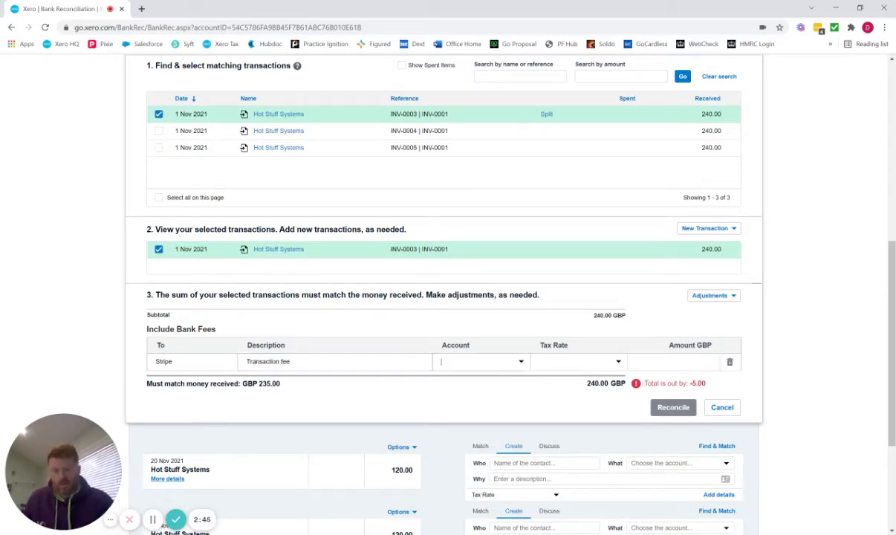
Set the bank fee to account 404 - Bank Fees, tax rate Exempt Expenses and amount 5, and reconcile the receipt
{"action": "type", "text": "404"}
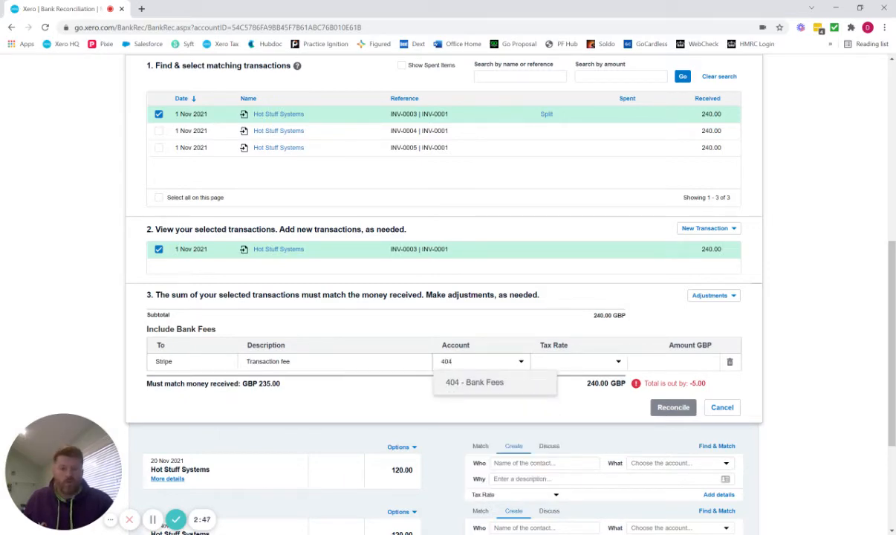
{"action": "key", "text": "Tab"}
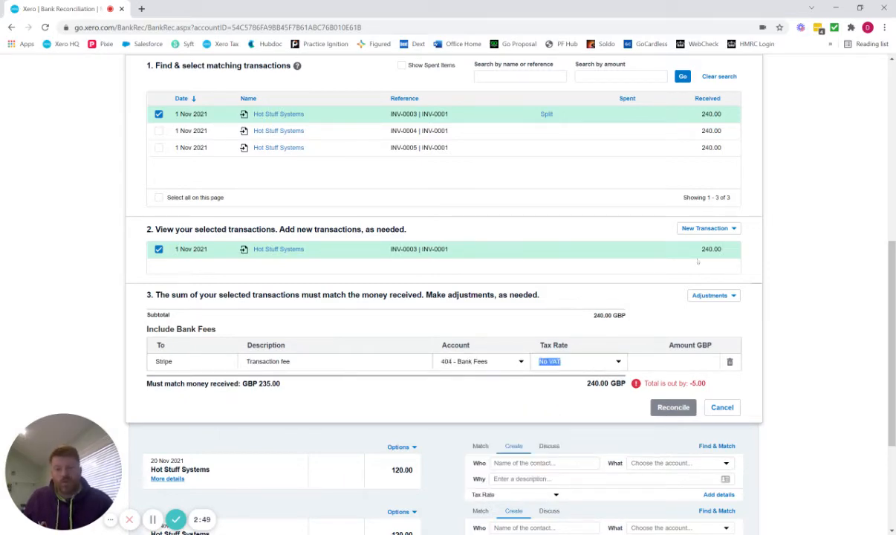
{"action": "type", "text": "exem"}
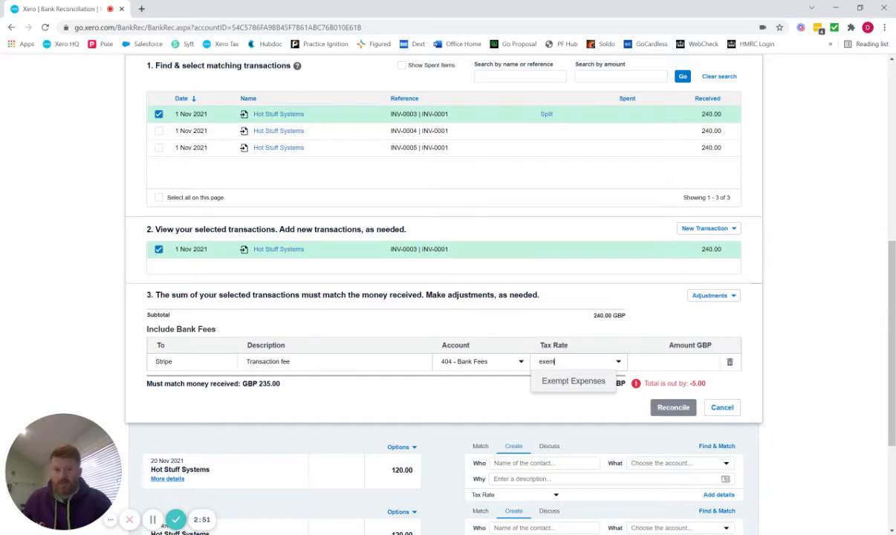
{"action": "key", "text": "Tab"}
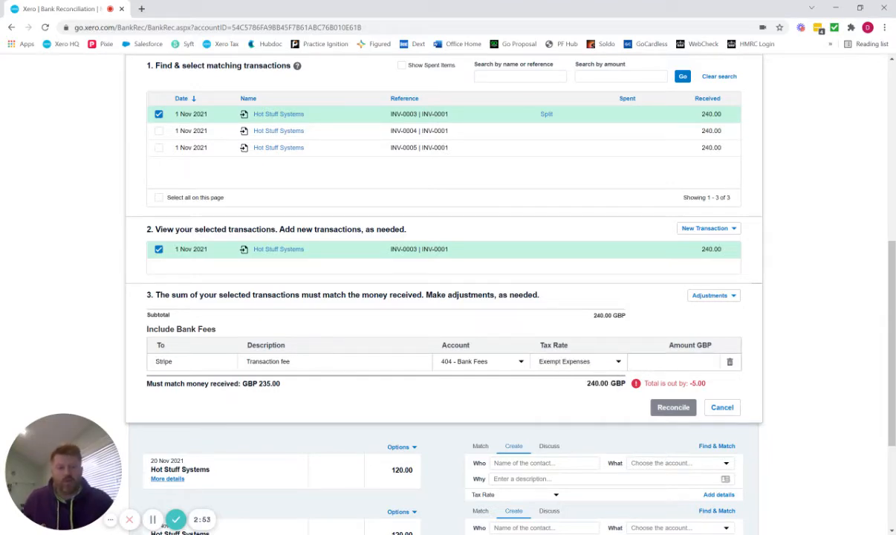
{"action": "type", "text": "5"}
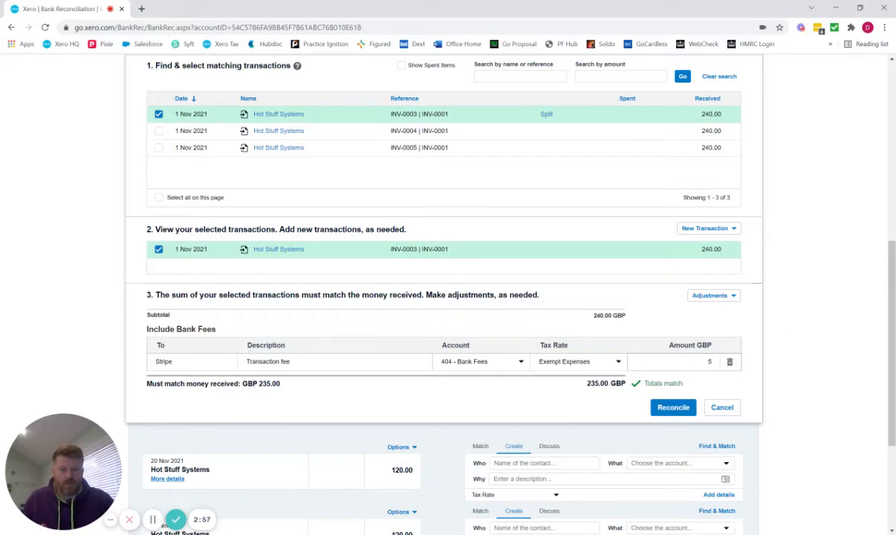
{"action": "left_click", "coordinate": [666, 407]}
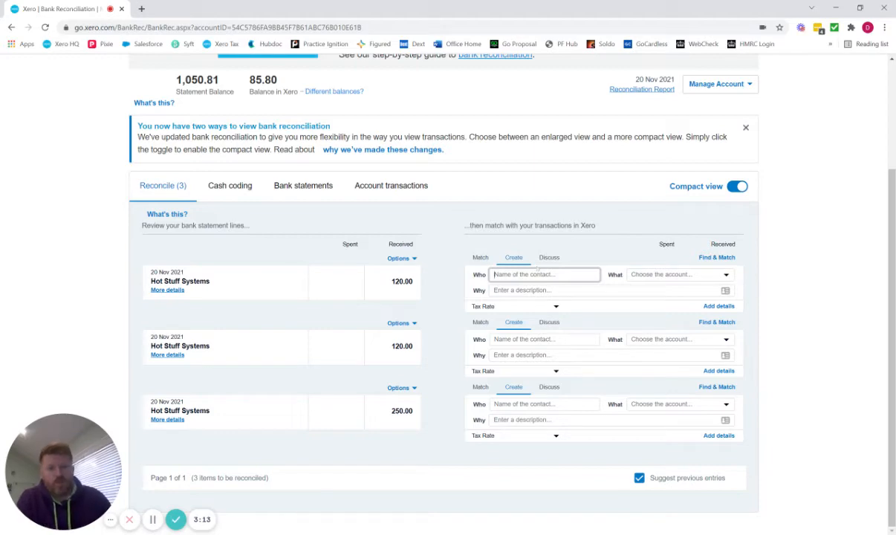
Match the first 120.00 Hot Stuff Systems receipt to invoice INV-0004 split as a 120.00 part payment, and reconcile it
{"action": "left_click", "coordinate": [481, 257]}
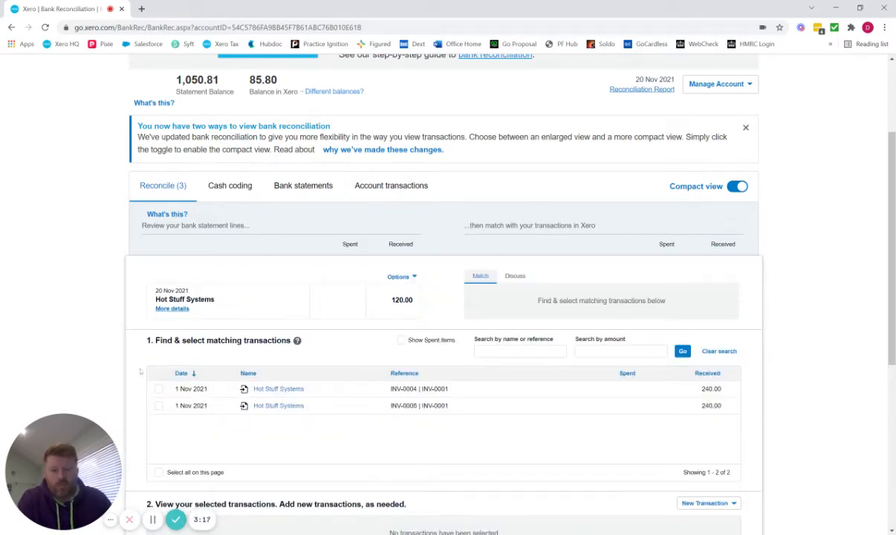
{"action": "left_click", "coordinate": [158, 389]}
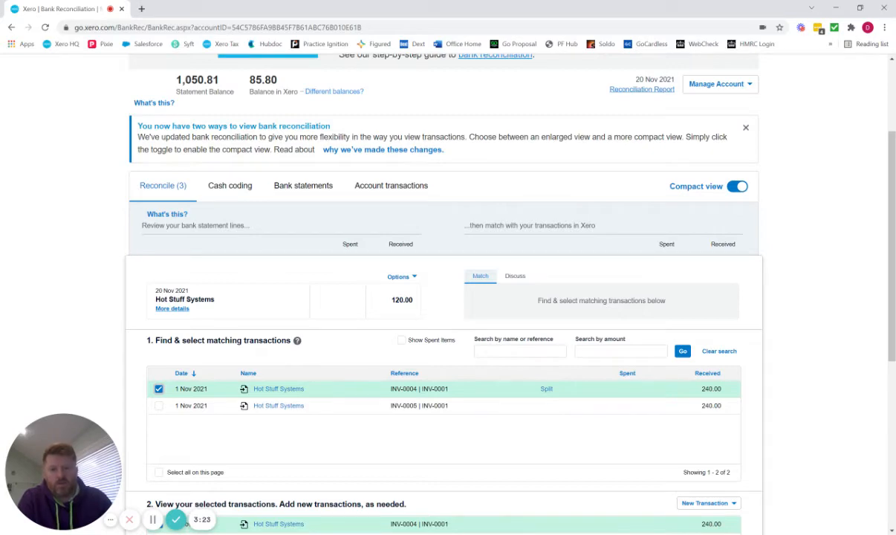
{"action": "left_click", "coordinate": [546, 389]}
{"action": "left_click", "coordinate": [546, 388]}
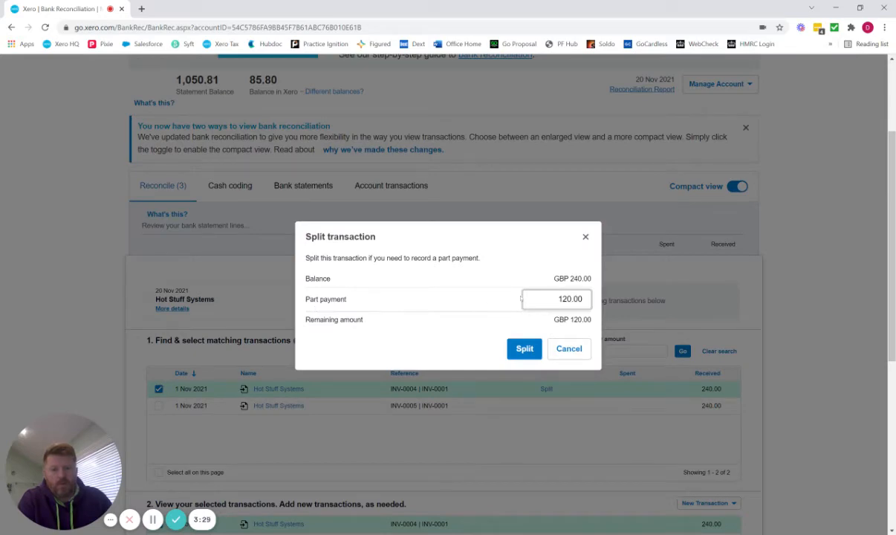
{"action": "left_click", "coordinate": [525, 349]}
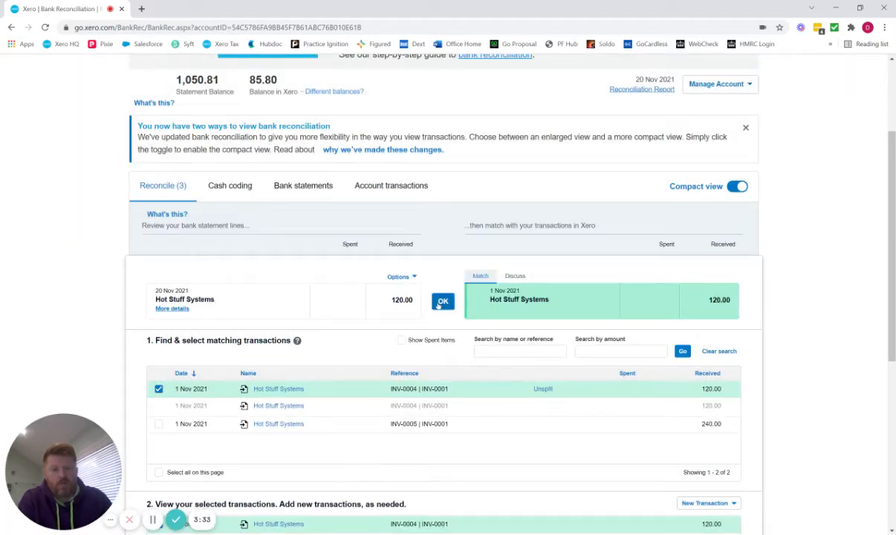
{"action": "left_click", "coordinate": [441, 302]}
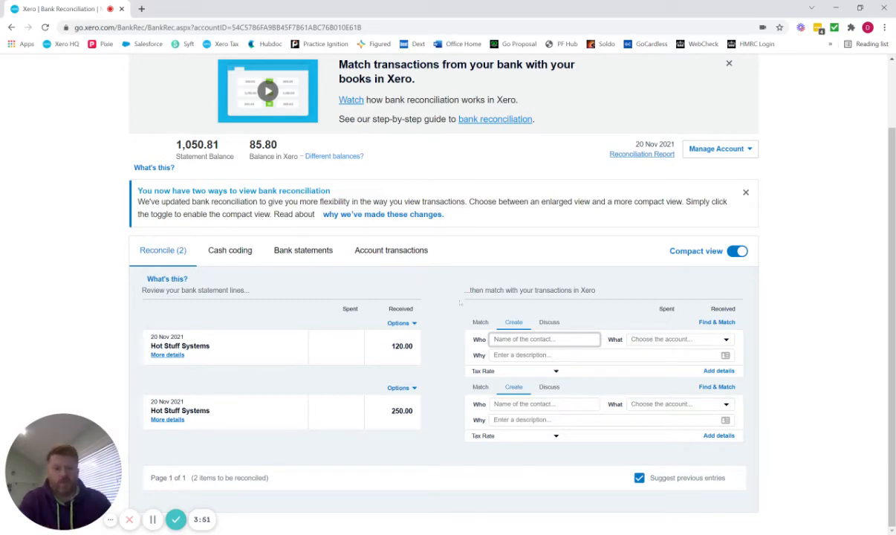
Refresh the reconciliation page and reconcile the remaining 120.00 receipt against the suggested INV-0004 match
{"action": "key", "text": "F5"}
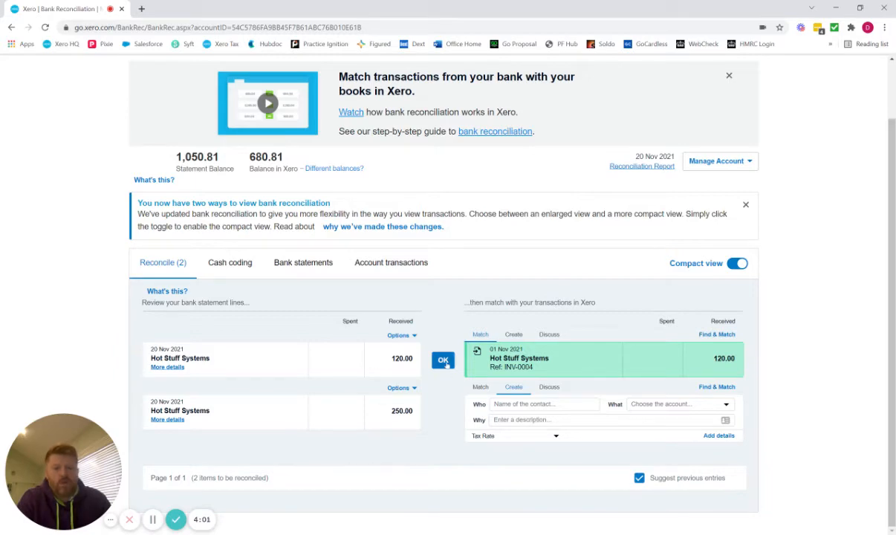
{"action": "left_click", "coordinate": [443, 359]}
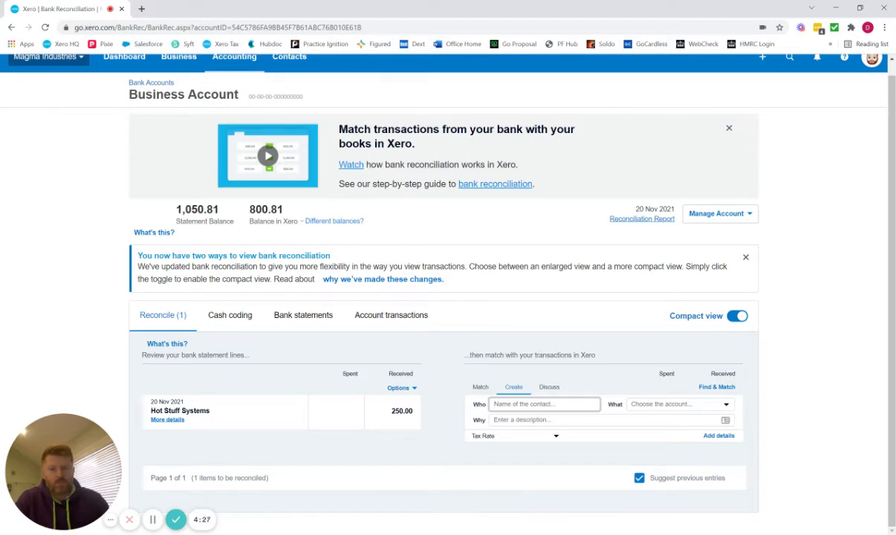
Open the 250.00 Hot Stuff Systems receipt's statement details and select invoice INV-0005 as its match
{"action": "left_click", "coordinate": [167, 419]}
{"action": "left_click", "coordinate": [480, 387]}
{"action": "scroll", "coordinate": [476, 419], "scroll_direction": "down", "scroll_amount": 3}
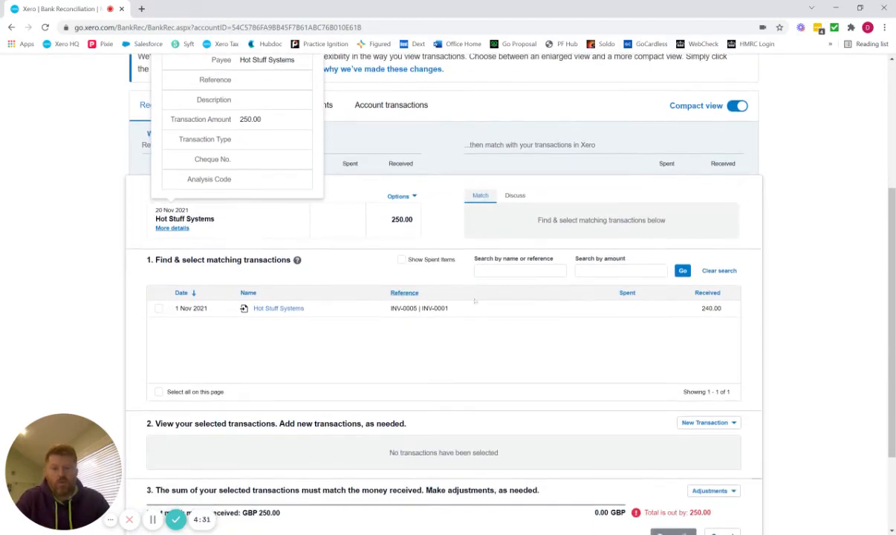
{"action": "left_click", "coordinate": [158, 308]}
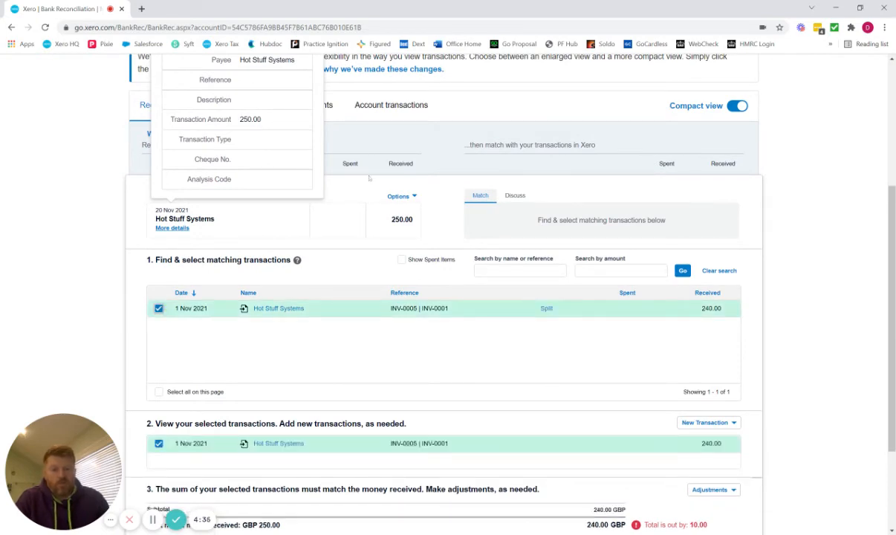
Add a new Receive Money transaction to the 250.00 match, close the statement details, and set it as received as an Overpayment
{"action": "scroll", "coordinate": [695, 369], "scroll_direction": "down", "scroll_amount": 2}
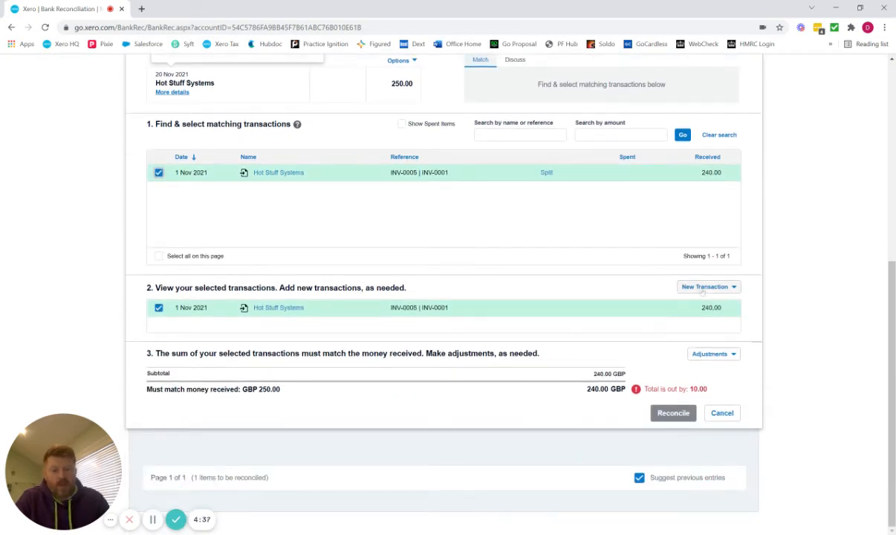
{"action": "left_click", "coordinate": [704, 290]}
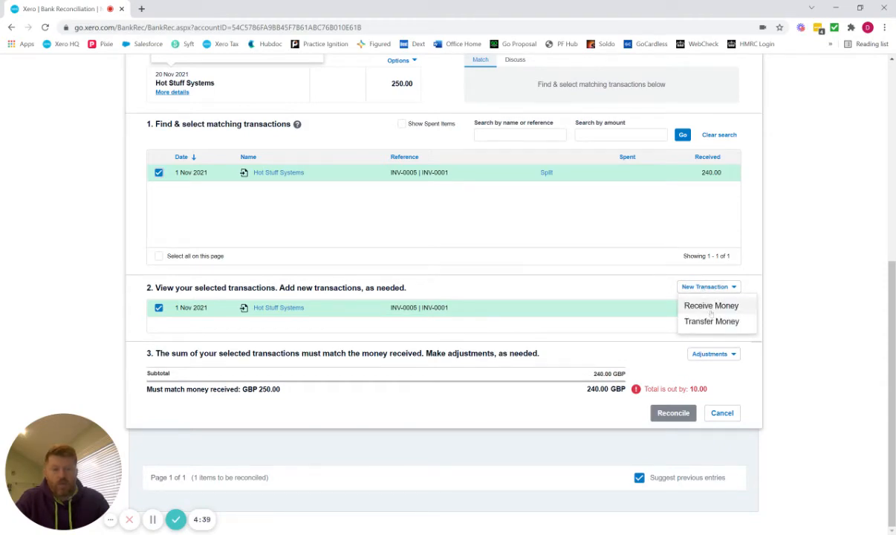
{"action": "left_click", "coordinate": [712, 308]}
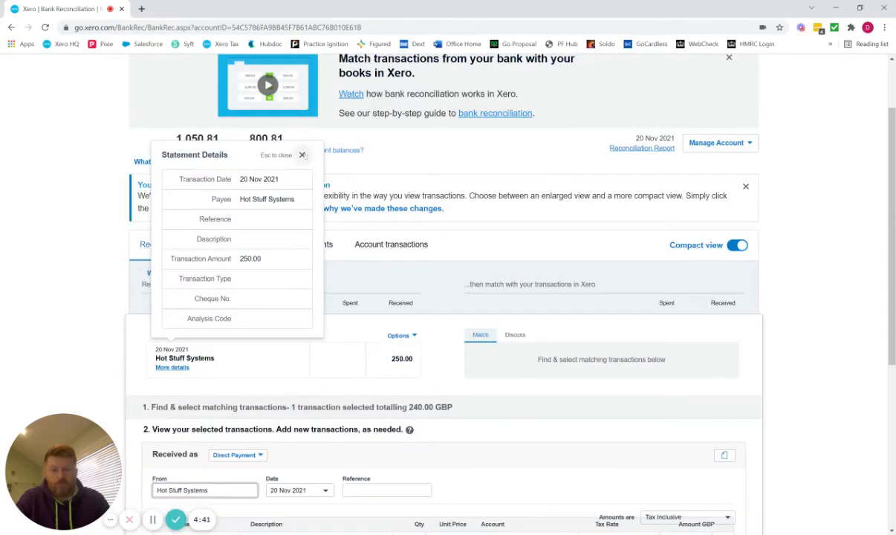
{"action": "left_click", "coordinate": [303, 154]}
{"action": "scroll", "coordinate": [167, 360], "scroll_direction": "down", "scroll_amount": 2}
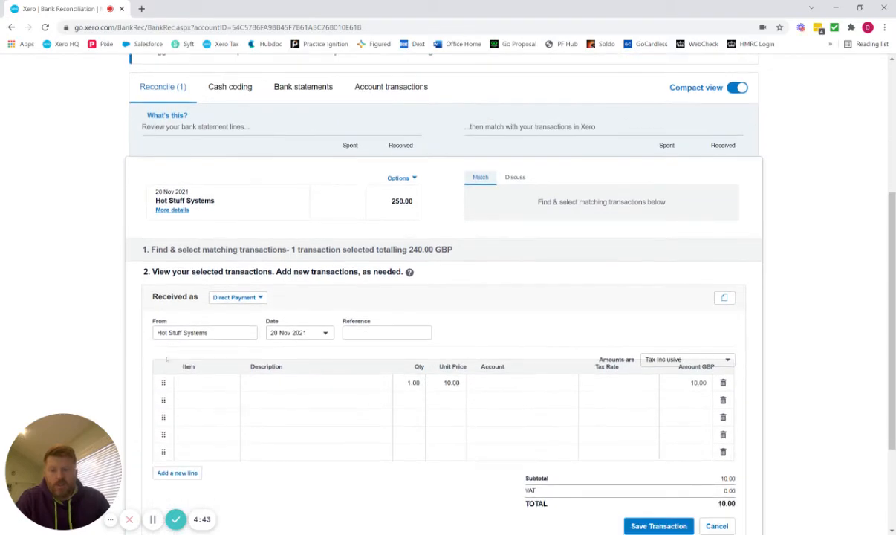
{"action": "left_click", "coordinate": [236, 297]}
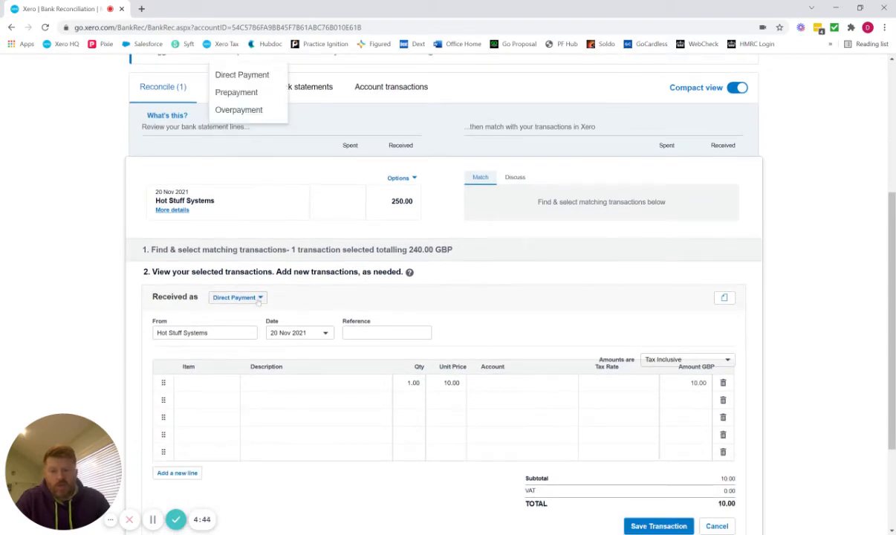
{"action": "left_click", "coordinate": [239, 109]}
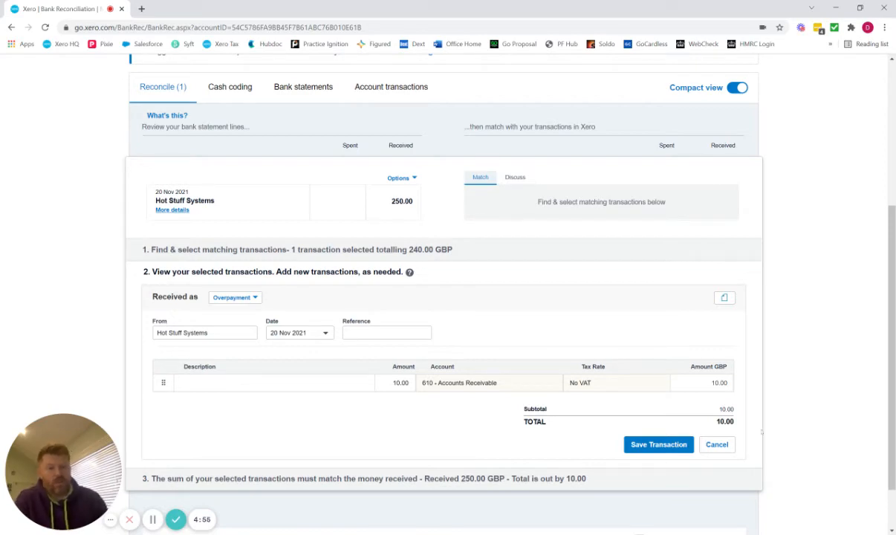
Describe the overpayment as "Invoice overpayment", save the transaction, and reconcile the 250.00 receipt
{"action": "left_click", "coordinate": [658, 444]}
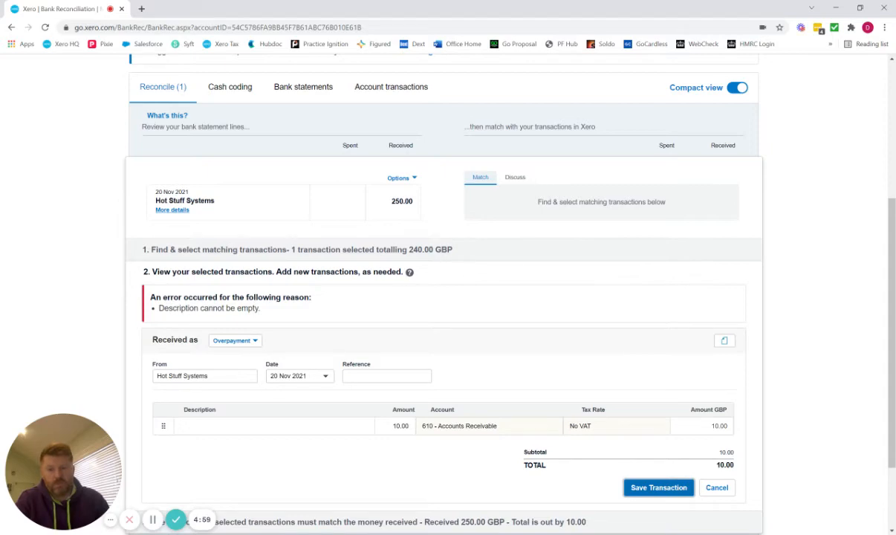
{"action": "left_click", "coordinate": [246, 427]}
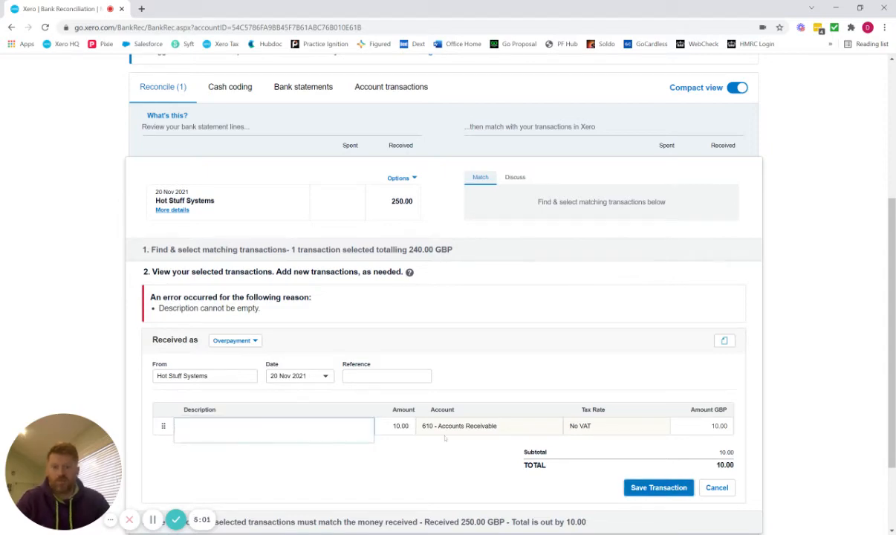
{"action": "type", "text": "Invoic"}
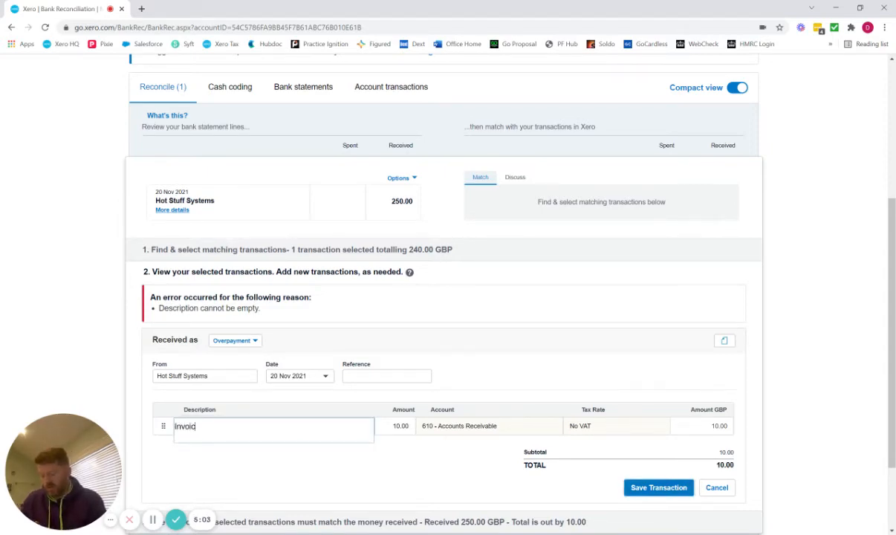
{"action": "type", "text": "e overpayment"}
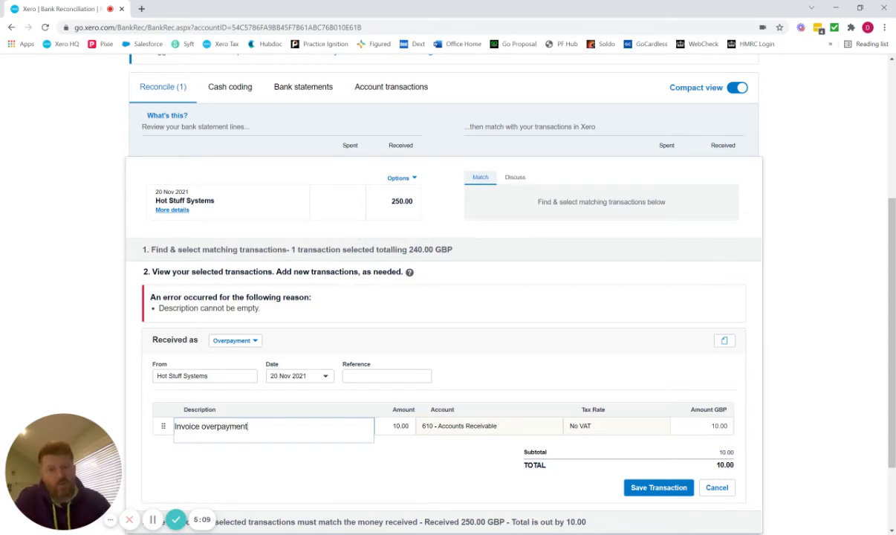
{"action": "left_click", "coordinate": [637, 487]}
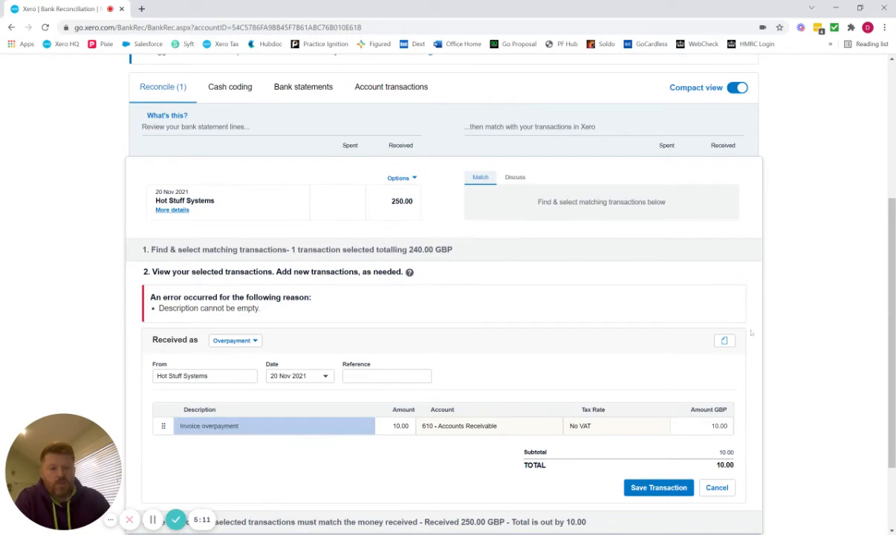
{"action": "left_click", "coordinate": [673, 487]}
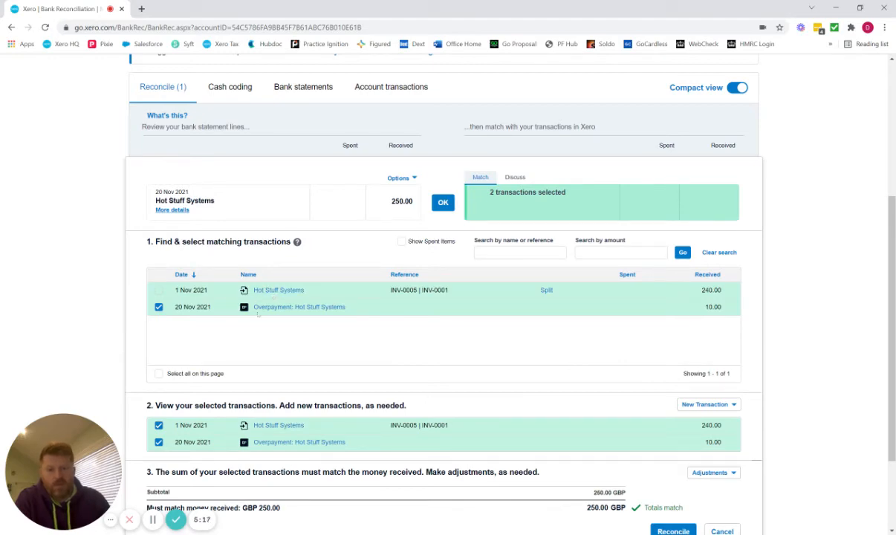
{"action": "left_click", "coordinate": [443, 206]}
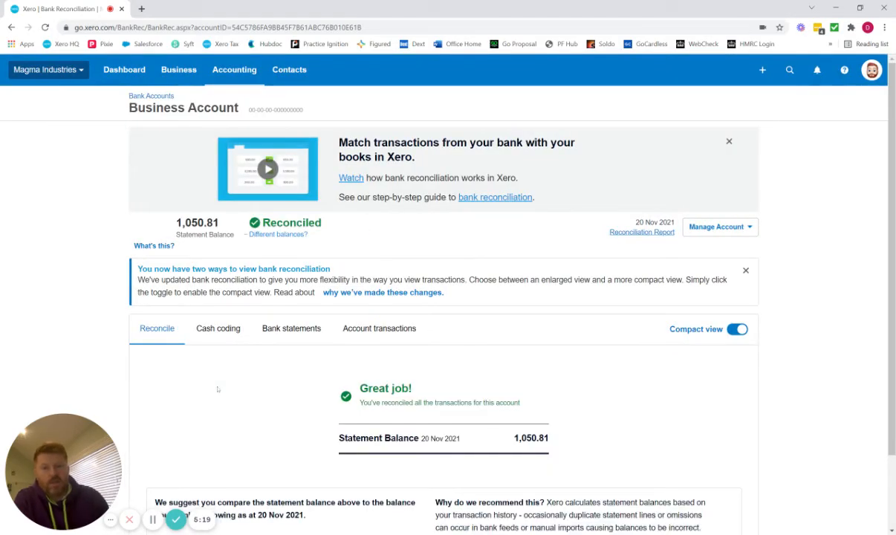
Search the organisation for "hot s", and search again for "hot" from the dashboard
{"action": "left_click", "coordinate": [796, 76]}
{"action": "type", "text": "hot s"}
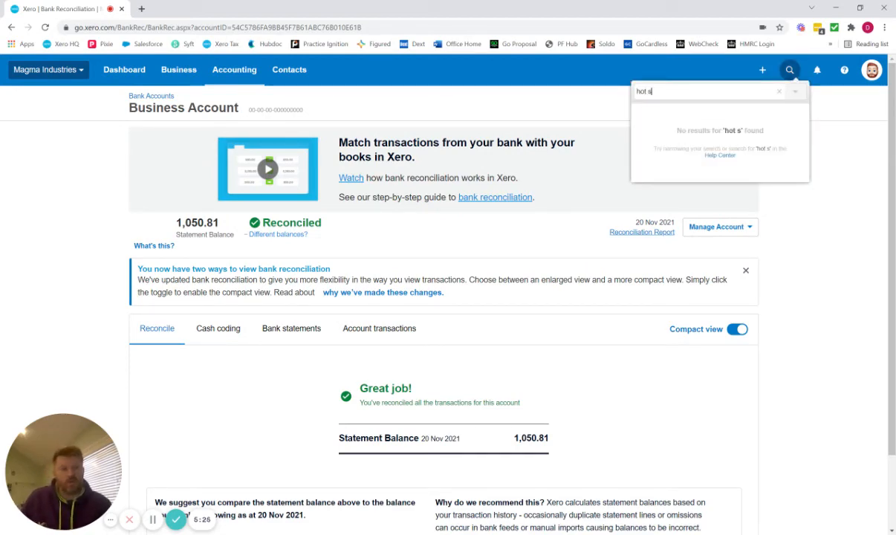
{"action": "key", "text": "BackSpace"}
{"action": "key", "text": "BackSpace"}
{"action": "key", "text": "BackSpace"}
{"action": "key", "text": "BackSpace"}
{"action": "key", "text": "BackSpace"}
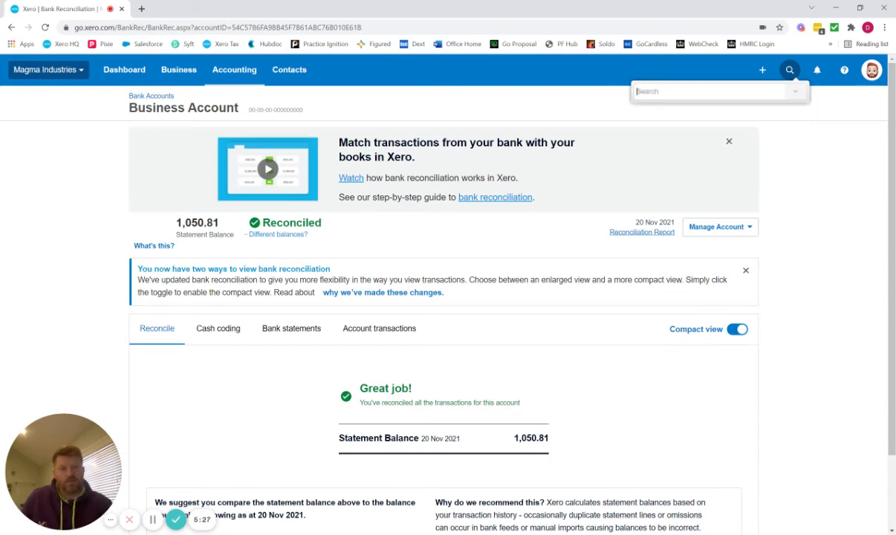
{"action": "left_click", "coordinate": [130, 71]}
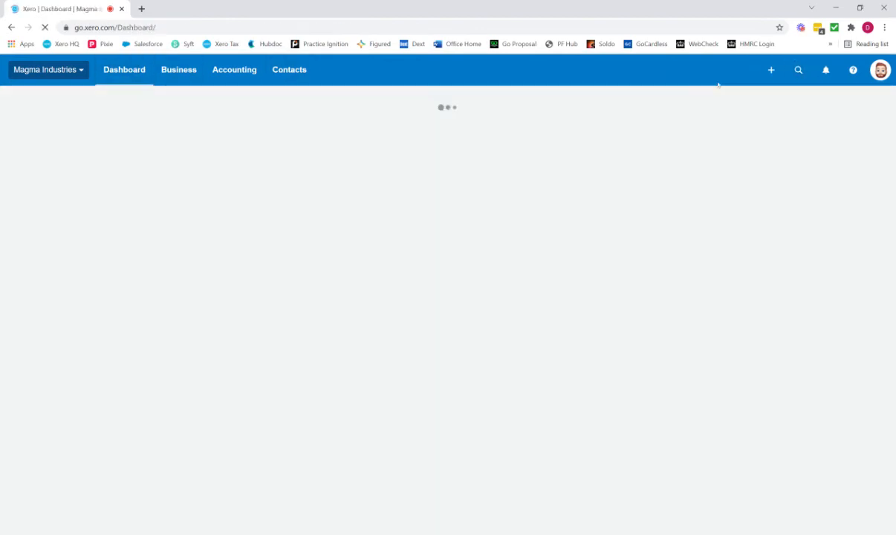
{"action": "left_click", "coordinate": [798, 70]}
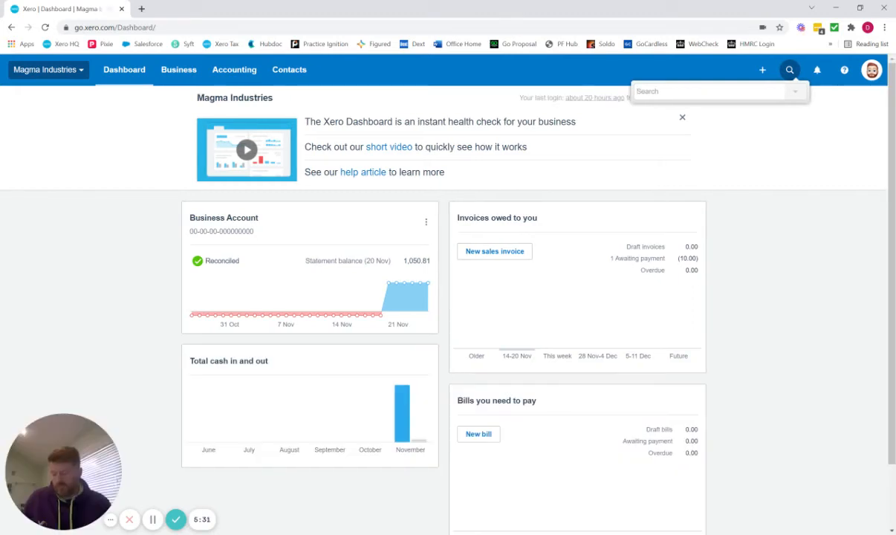
{"action": "type", "text": "hot"}
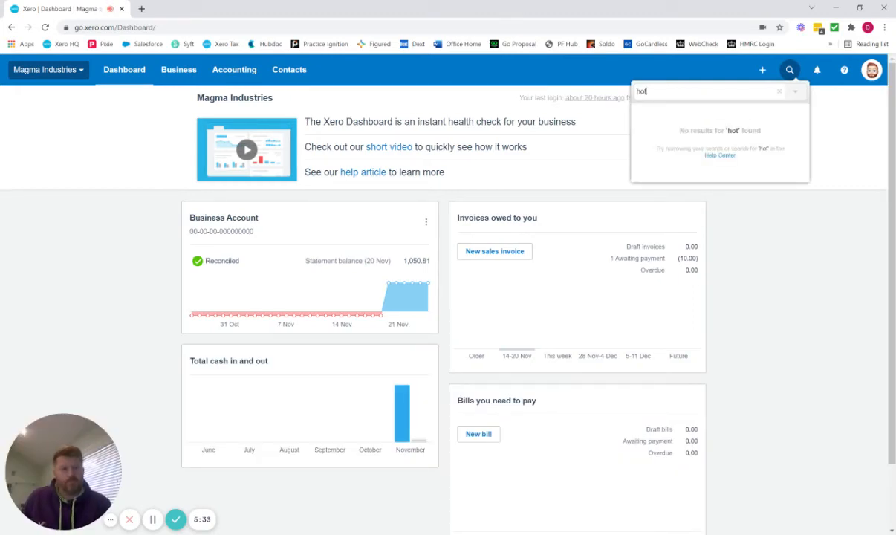
{"action": "left_click", "coordinate": [609, 86]}
Open the Hot Stuff Systems customer record and view its overpayment
{"action": "left_click", "coordinate": [290, 69]}
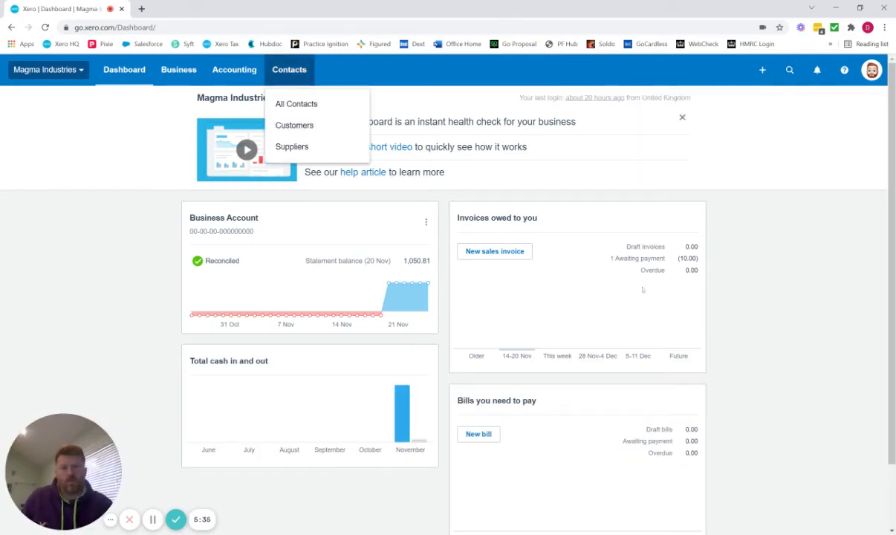
{"action": "left_click", "coordinate": [294, 125]}
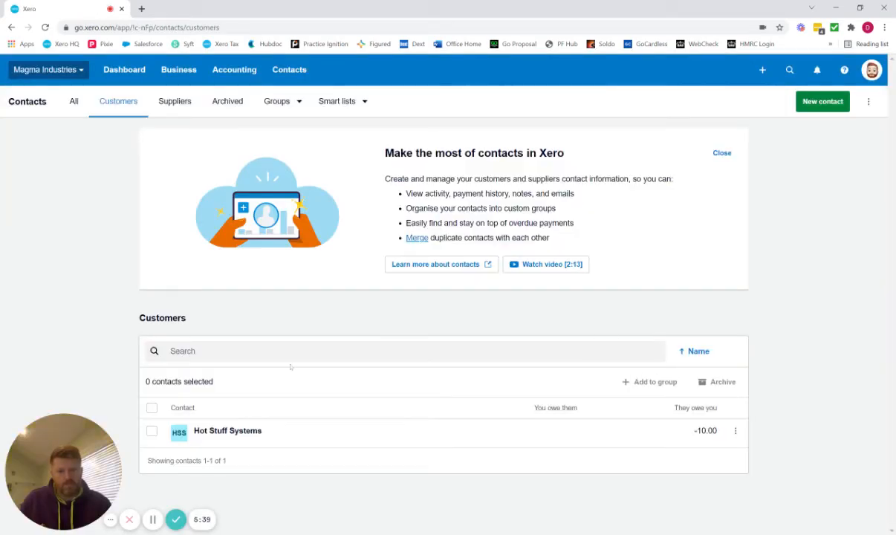
{"action": "left_click", "coordinate": [227, 430]}
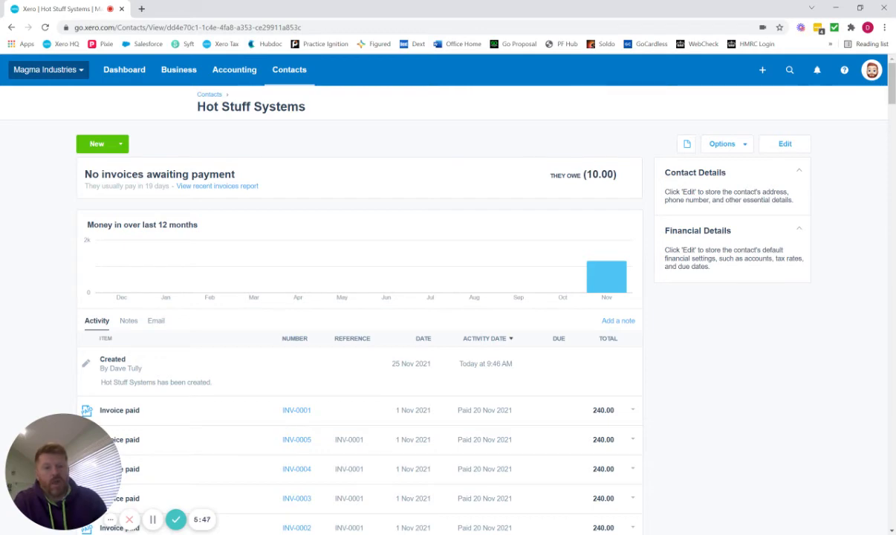
{"action": "scroll", "coordinate": [564, 192], "scroll_direction": "down", "scroll_amount": 3}
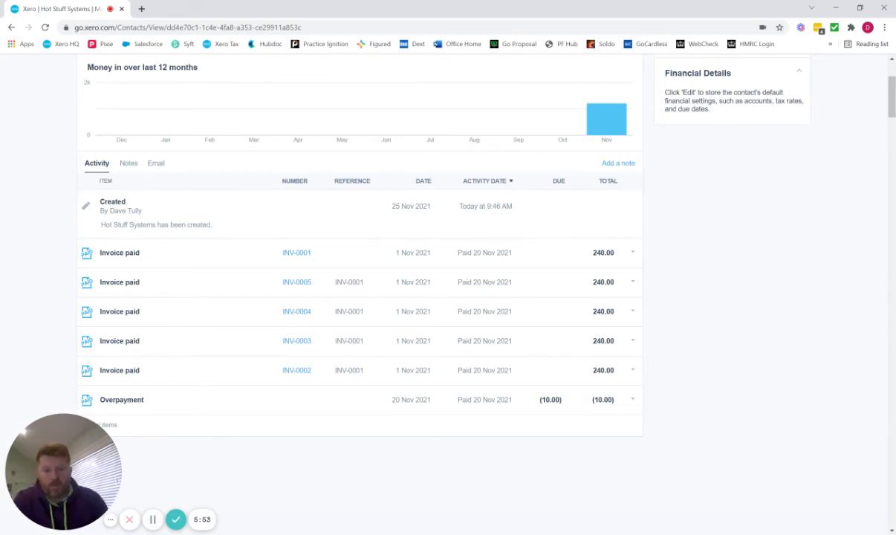
{"action": "left_click", "coordinate": [631, 401]}
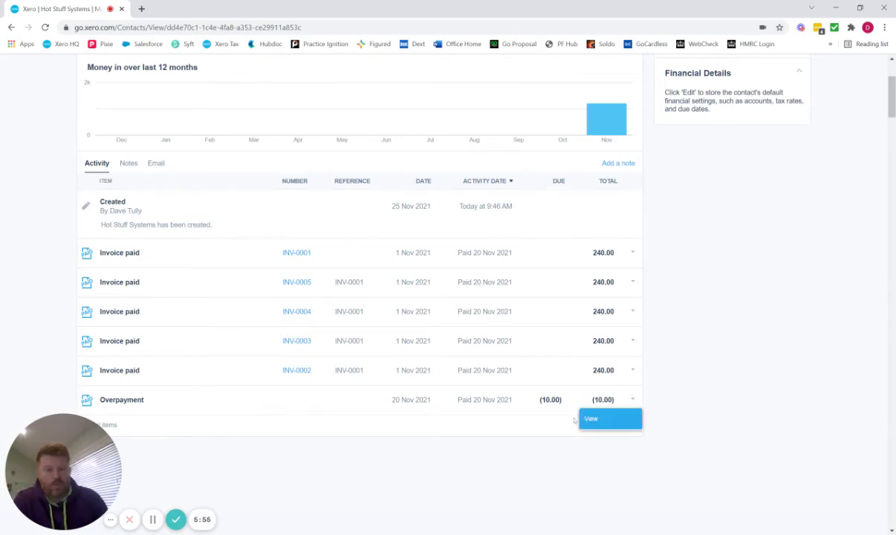
{"action": "left_click", "coordinate": [592, 417]}
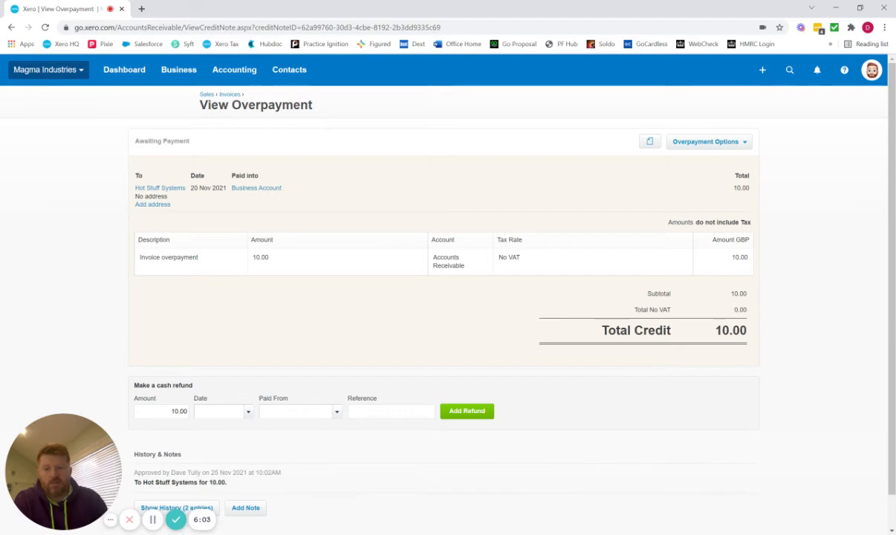
{"action": "left_click", "coordinate": [225, 412]}
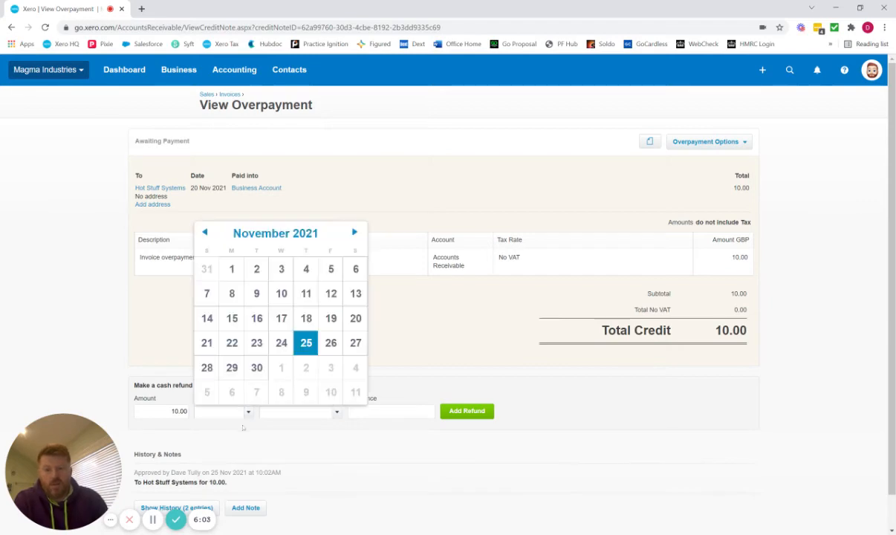
{"action": "left_click", "coordinate": [307, 349]}
{"action": "left_click", "coordinate": [336, 413]}
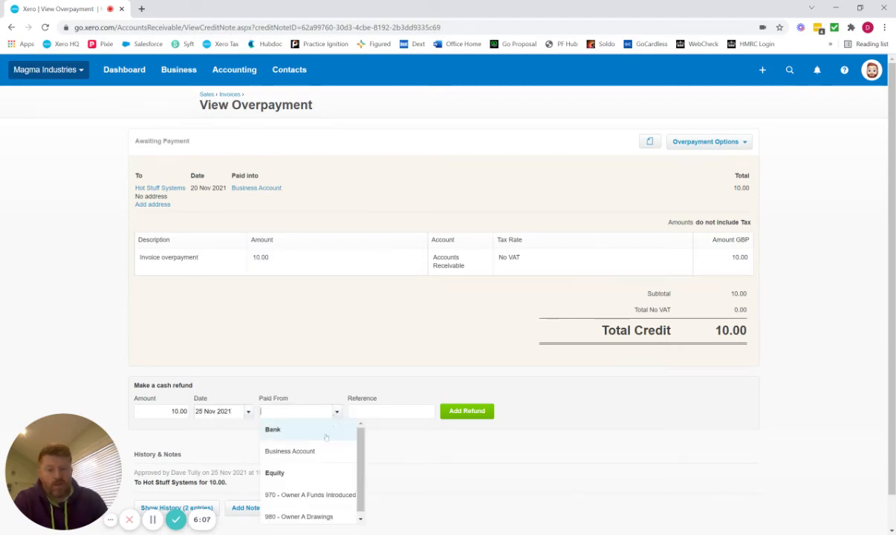
{"action": "left_click", "coordinate": [455, 407]}
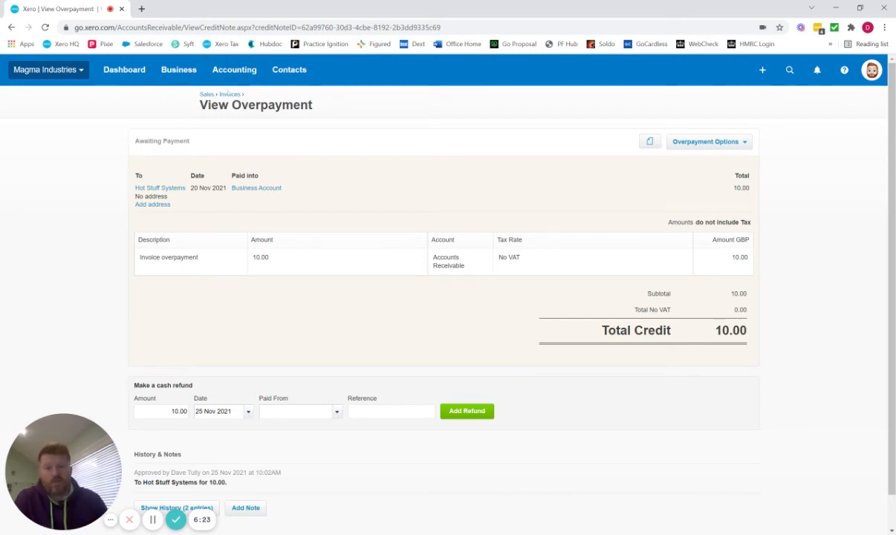
Start a new sales invoice for Hot Stuff Systems with the due date 25 Dec 2021
{"action": "left_click", "coordinate": [204, 94]}
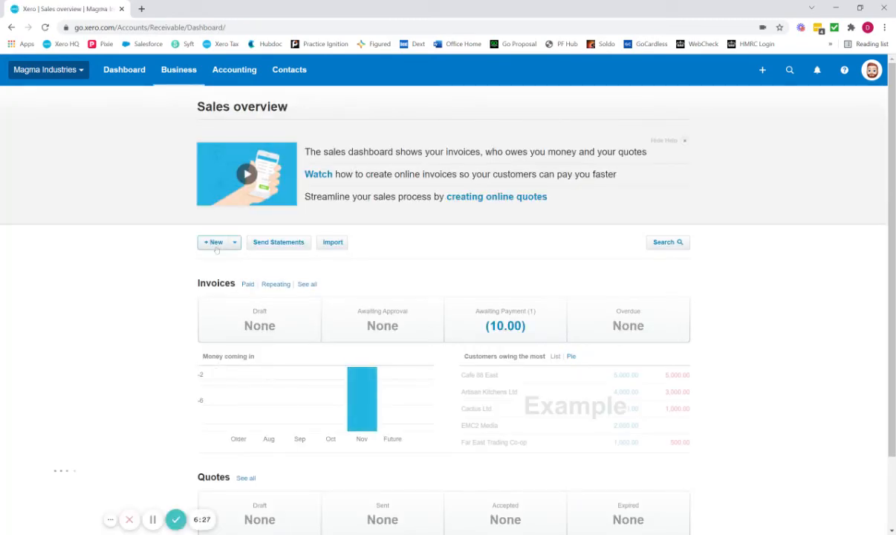
{"action": "left_click", "coordinate": [216, 247]}
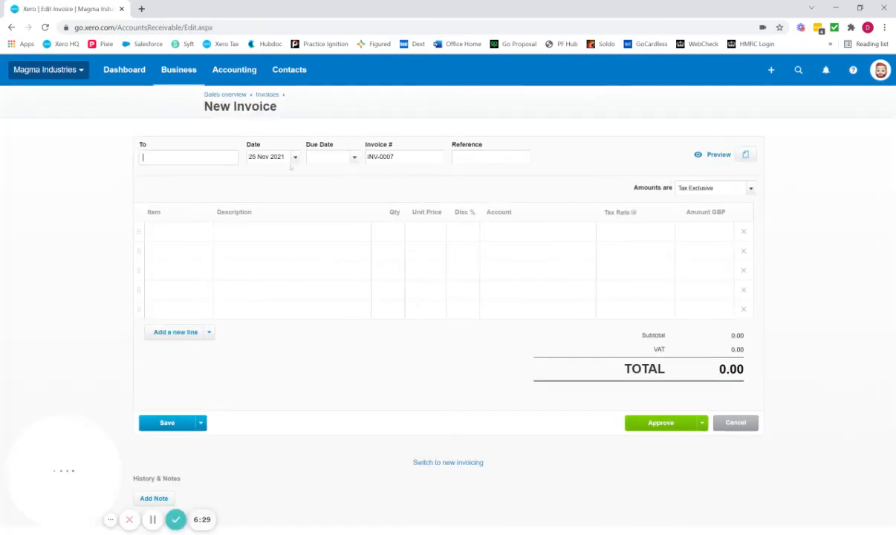
{"action": "type", "text": "hot"}
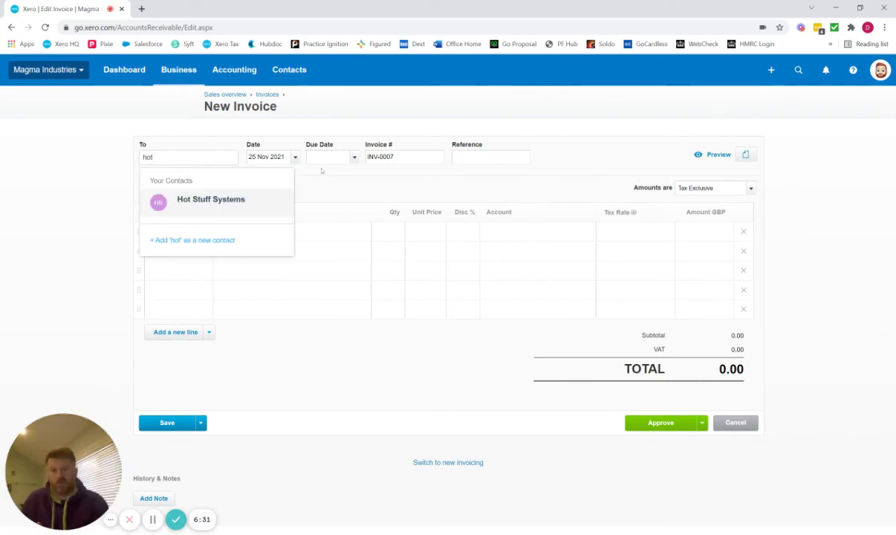
{"action": "key", "text": "Tab"}
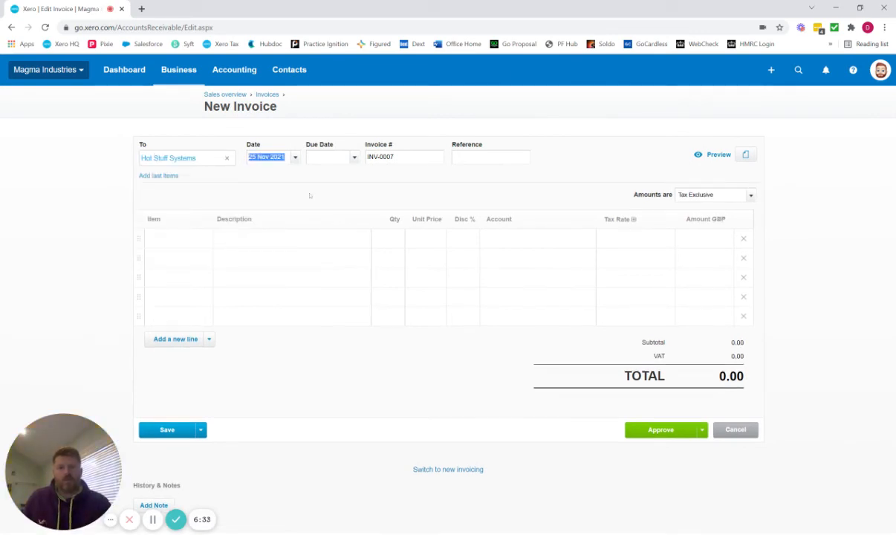
{"action": "key", "text": "Tab"}
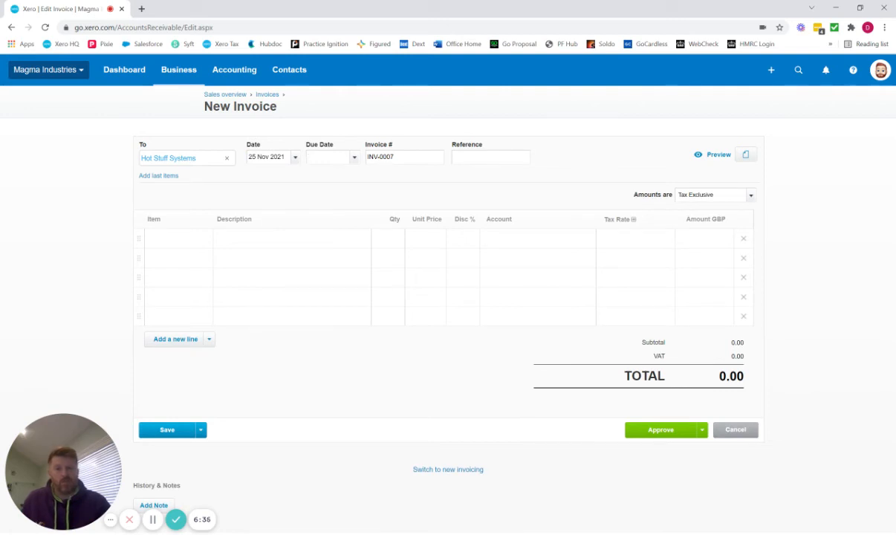
{"action": "type", "text": "25/12/"}
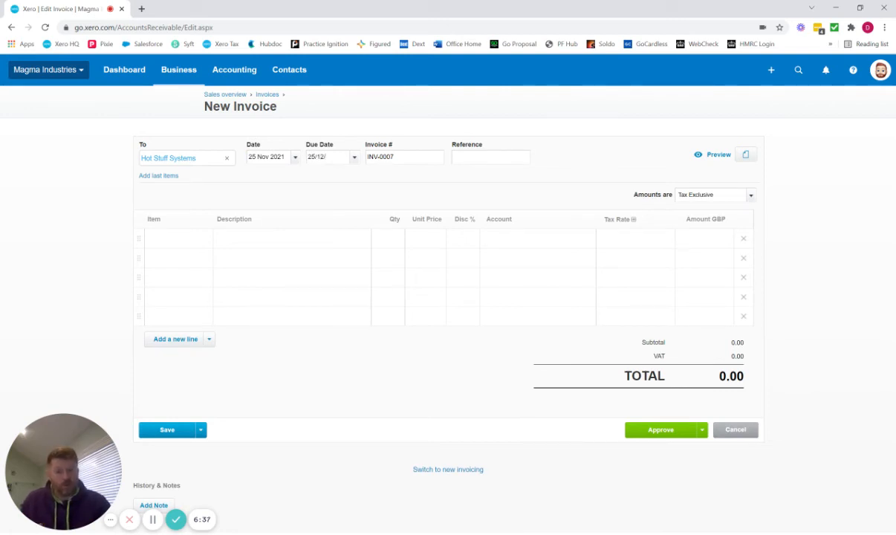
{"action": "type", "text": "2021"}
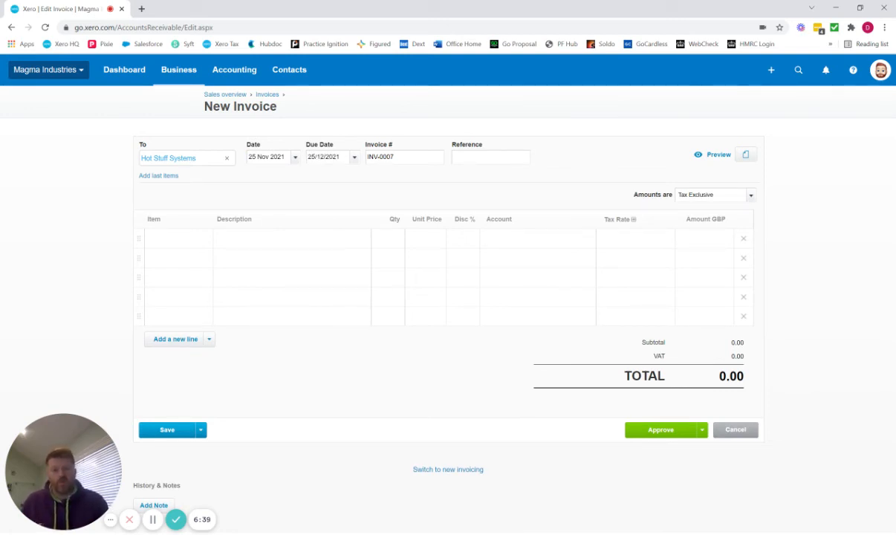
Describe the first invoice line as "Marketing systems"
{"action": "key", "text": "Tab"}
{"action": "key", "text": "Tab"}
{"action": "key", "text": "Tab"}
{"action": "key", "text": "Tab"}
{"action": "key", "text": "Tab"}
{"action": "type", "text": "Ma"}
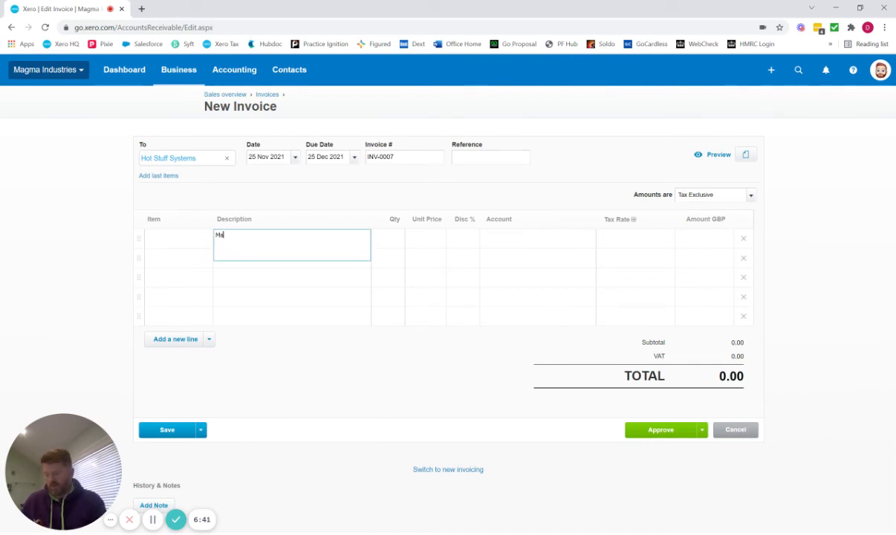
{"action": "type", "text": "rketing syst"}
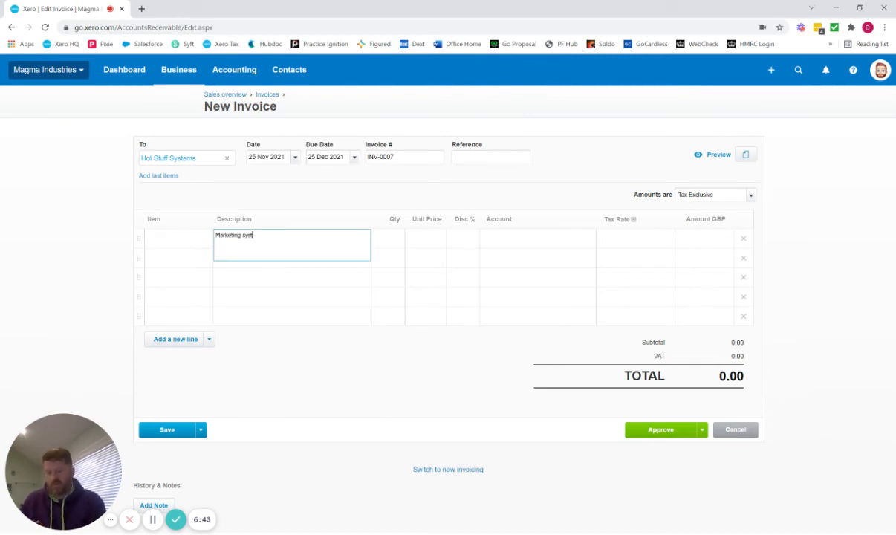
{"action": "type", "text": "ems"}
{"action": "key", "text": "Tab"}
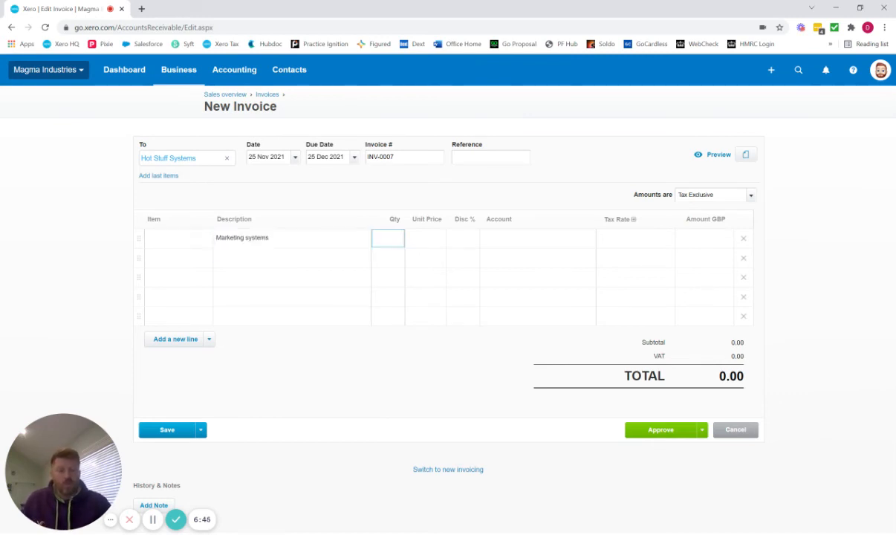
Set the line's quantity to 1 and unit price to 200.00, and approve the invoice without allocating the outstanding credit
{"action": "type", "text": "1"}
{"action": "key", "text": "Tab"}
{"action": "key", "text": "Tab"}
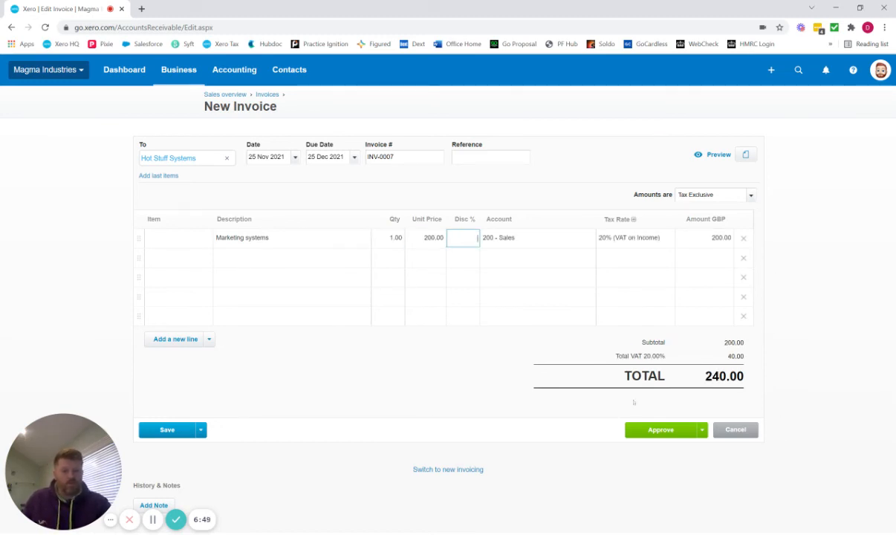
{"action": "left_click", "coordinate": [661, 429]}
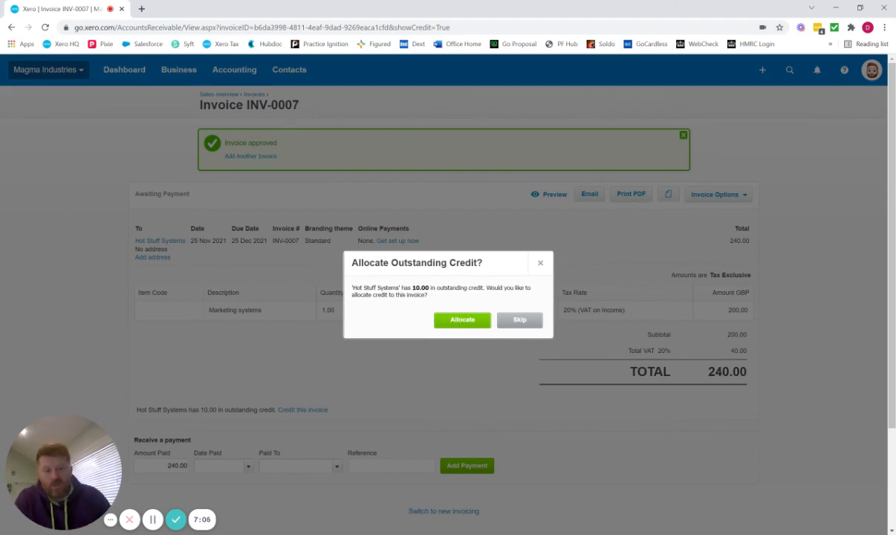
{"action": "left_click", "coordinate": [520, 319]}
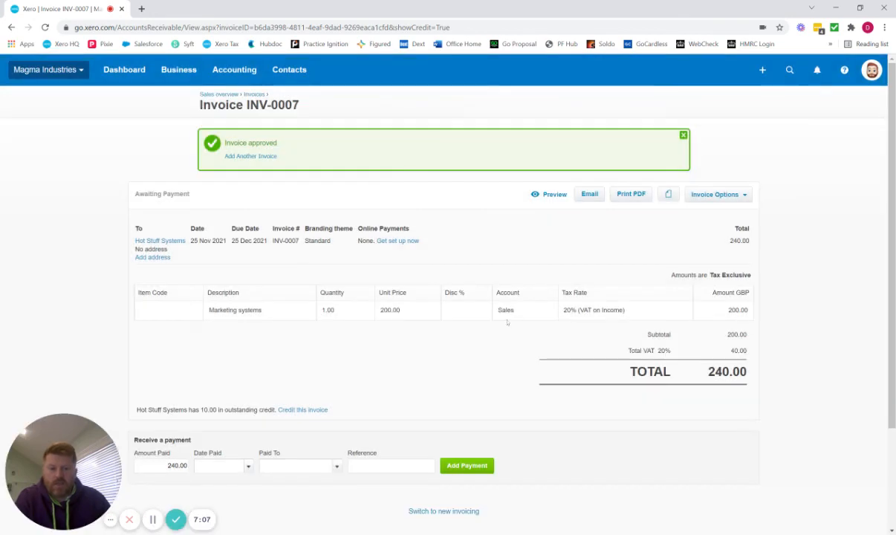
Open the overpayment from the Hot Stuff Systems contact record and allocate 10.00 of its credit to invoice INV-0007
{"action": "left_click", "coordinate": [157, 240]}
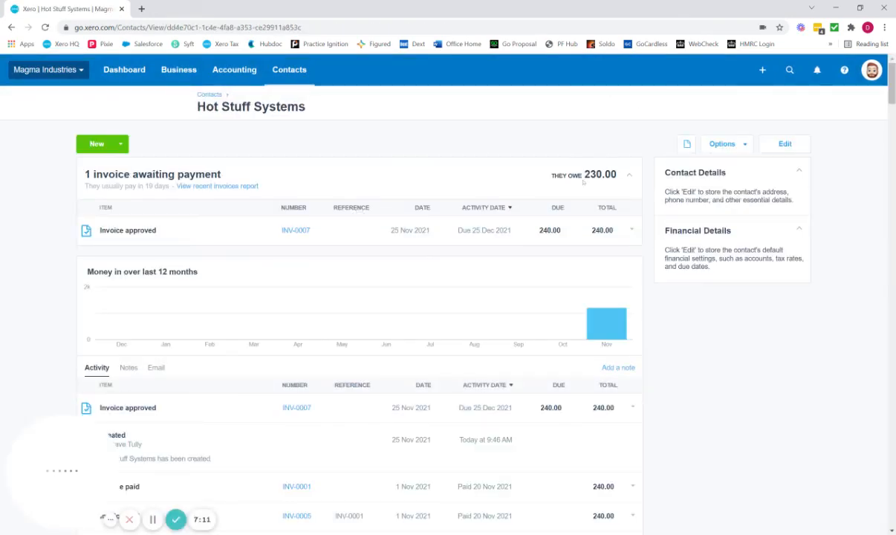
{"action": "scroll", "coordinate": [630, 376], "scroll_direction": "down", "scroll_amount": 4}
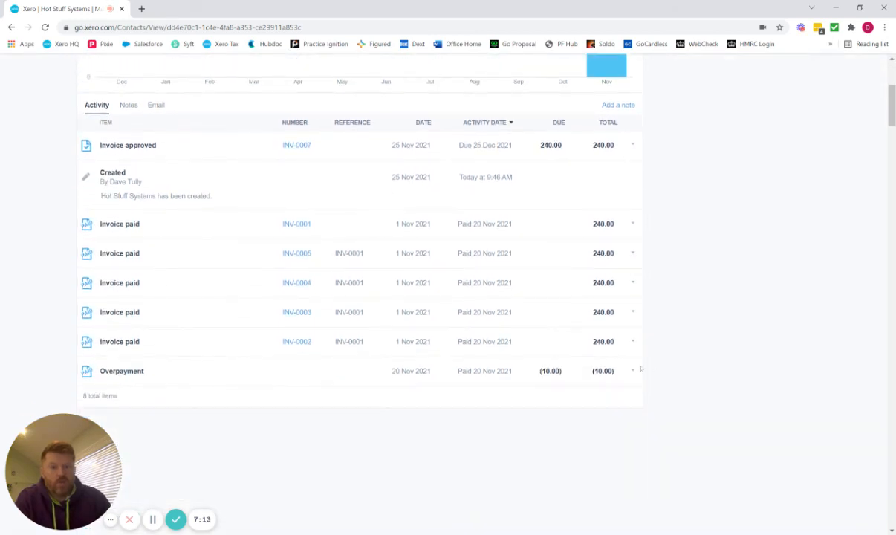
{"action": "left_click", "coordinate": [632, 371]}
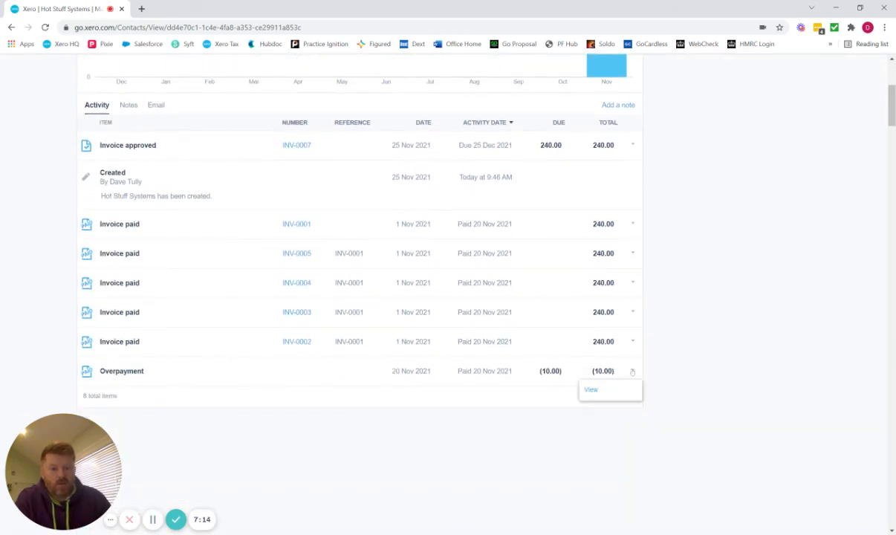
{"action": "left_click", "coordinate": [596, 388]}
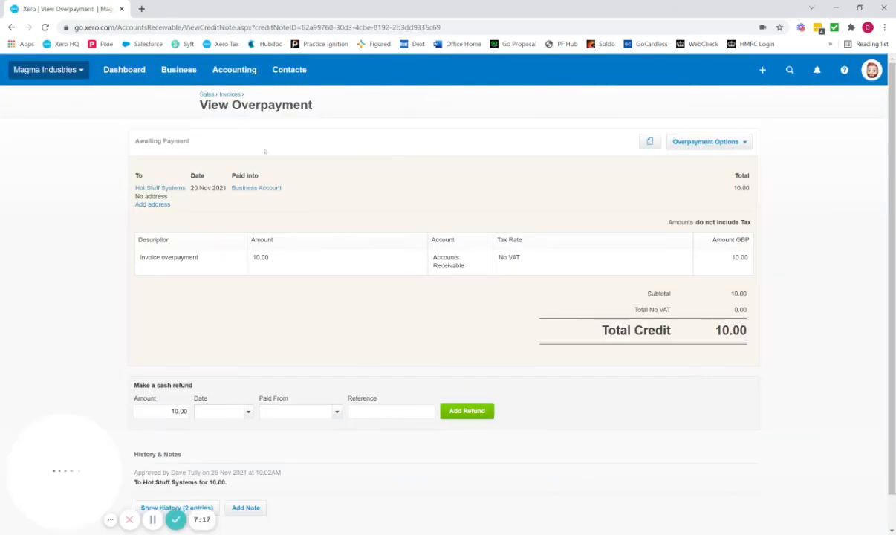
{"action": "left_click", "coordinate": [708, 141]}
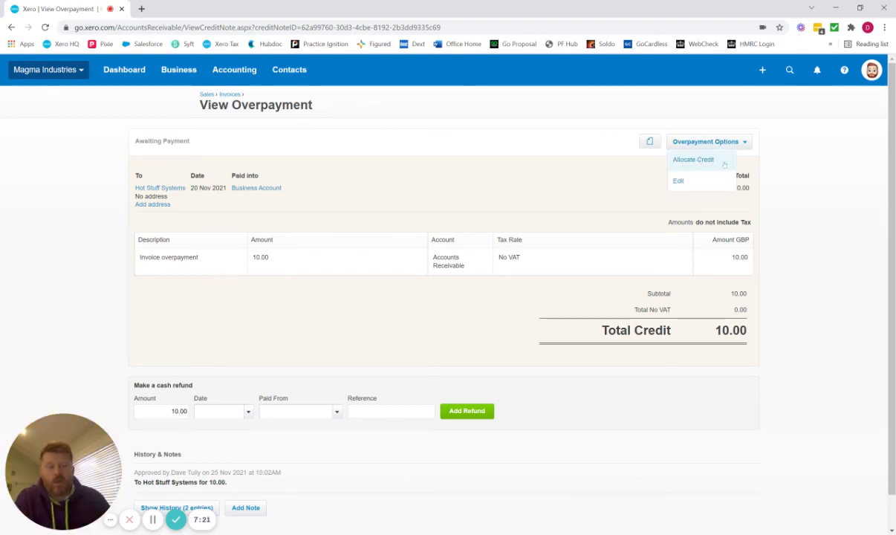
{"action": "left_click", "coordinate": [724, 164]}
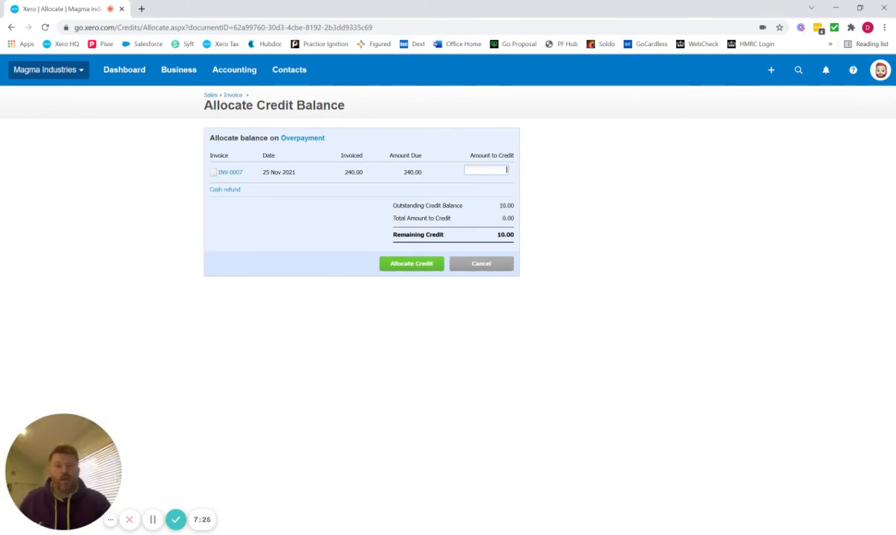
{"action": "type", "text": "10.00"}
{"action": "key", "text": "Return"}
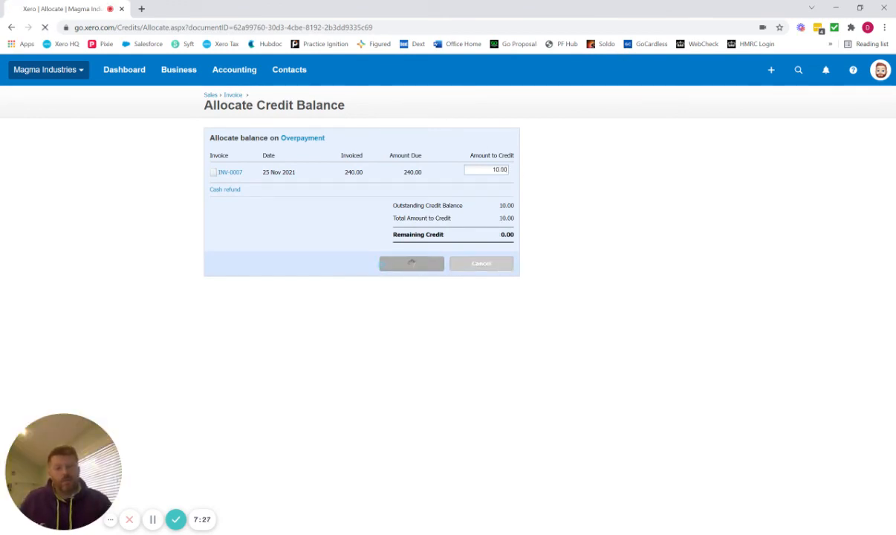